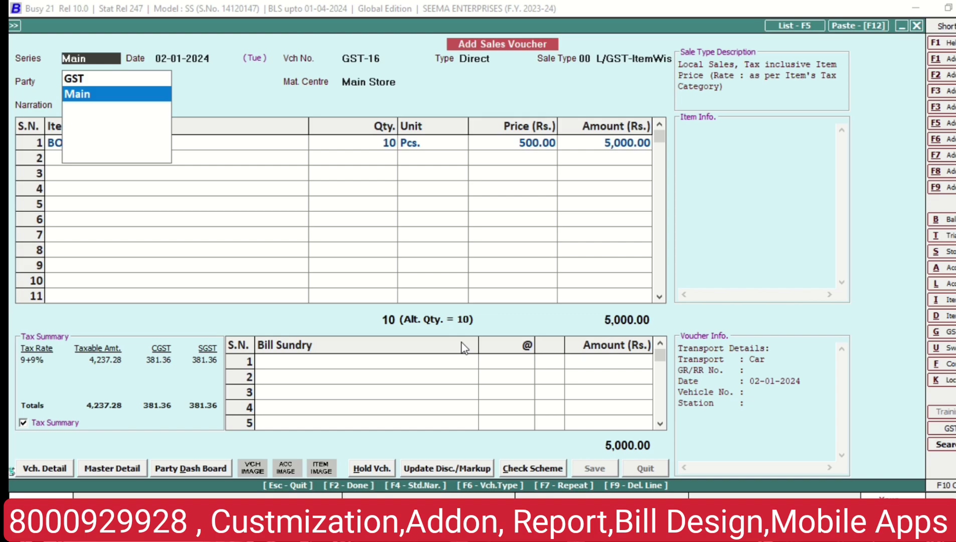
# Step: Look through the available invoice printing formats back to the beginning of the list
pyautogui.press('Up')
pyautogui.press('Up')
pyautogui.press('Up')
pyautogui.press('Up')
pyautogui.press('Up')
pyautogui.press('Up')
pyautogui.press('Up')
pyautogui.press('Up')
pyautogui.press('Up')
pyautogui.press('Up')
pyautogui.press('Up')
pyautogui.press('Up')
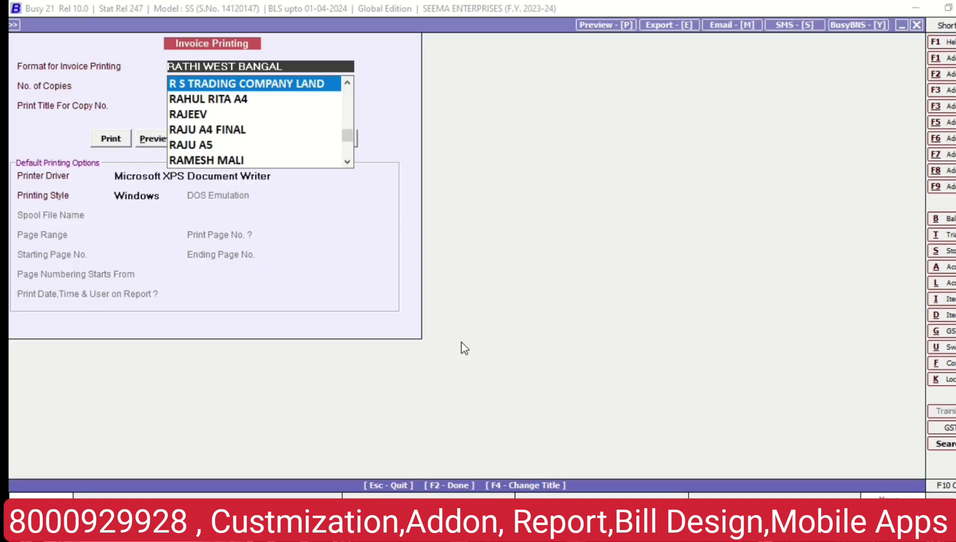
pyautogui.press('Up')
pyautogui.press('Up')
pyautogui.press('Up')
pyautogui.press('Up')
pyautogui.press('Up')
pyautogui.press('Up')
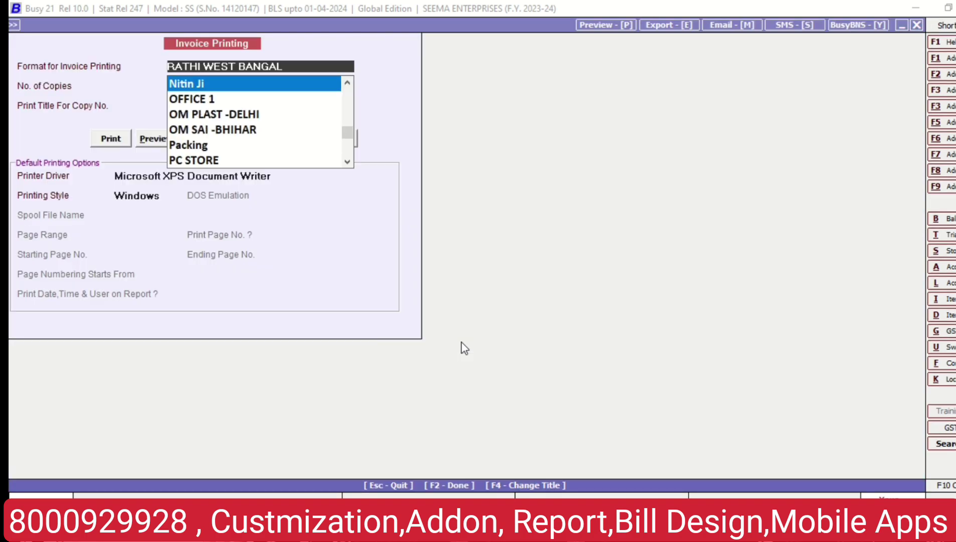
pyautogui.press('Up')
pyautogui.press('Up')
pyautogui.press('Up')
pyautogui.press('Up')
pyautogui.press('Up')
pyautogui.press('Up')
pyautogui.press('Up')
pyautogui.press('Up')
pyautogui.press('Up')
pyautogui.press('Up')
pyautogui.press('Up')
pyautogui.press('Up')
pyautogui.press('Up')
pyautogui.press('Up')
pyautogui.press('Up')
pyautogui.press('Up')
pyautogui.press('Up')
pyautogui.press('Up')
pyautogui.press('Up')
pyautogui.press('Up')
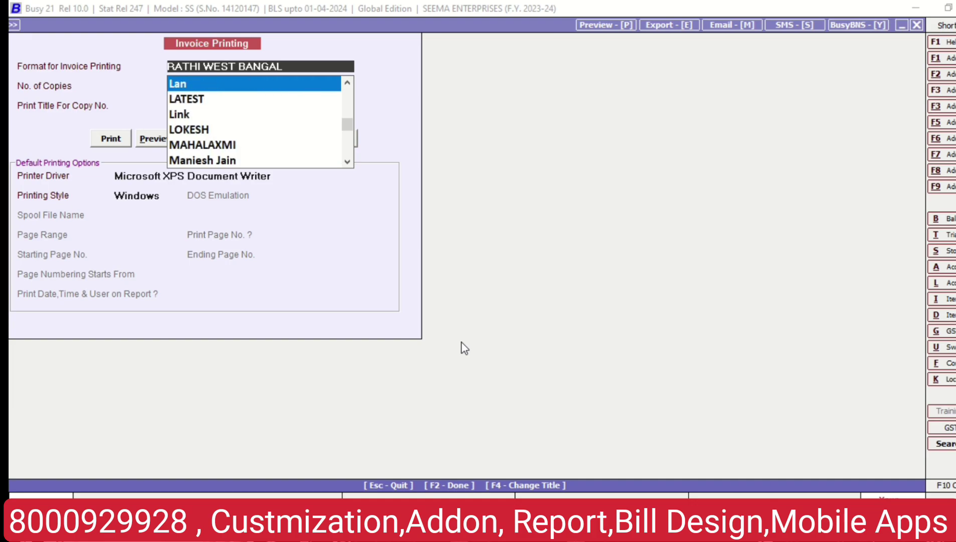
pyautogui.press('Up')
pyautogui.press('Up')
pyautogui.press('Up')
pyautogui.press('Up')
pyautogui.press('Up')
pyautogui.press('Up')
pyautogui.press('Up')
pyautogui.press('Up')
pyautogui.press('Up')
pyautogui.press('Up')
pyautogui.press('Up')
pyautogui.press('Up')
pyautogui.press('Up')
pyautogui.press('Up')
pyautogui.press('Up')
pyautogui.press('Up')
pyautogui.press('Up')
pyautogui.press('Up')
pyautogui.press('Up')
pyautogui.press('Up')
pyautogui.press('Up')
pyautogui.press('Up')
pyautogui.press('Up')
pyautogui.press('Up')
pyautogui.press('Up')
pyautogui.press('Up')
pyautogui.press('Up')
pyautogui.press('Up')
pyautogui.press('Up')
pyautogui.press('Up')
pyautogui.press('Up')
pyautogui.press('Up')
pyautogui.press('Up')
pyautogui.press('Up')
pyautogui.press('Up')
pyautogui.press('Up')
pyautogui.press('Up')
pyautogui.press('Up')
pyautogui.press('Up')
pyautogui.press('Up')
pyautogui.press('Up')
pyautogui.press('Up')
pyautogui.press('Up')
pyautogui.press('Up')
pyautogui.press('Up')
pyautogui.press('Up')
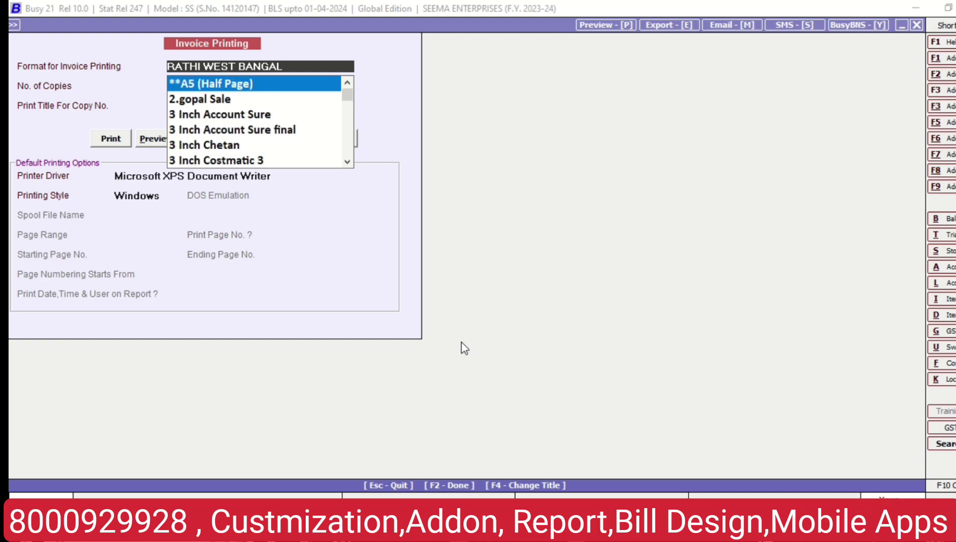
# Step: Preview the printed sales invoice to check its Packing column, and close the preview
pyautogui.press('Escape')
pyautogui.hotkey('alt', 'p')
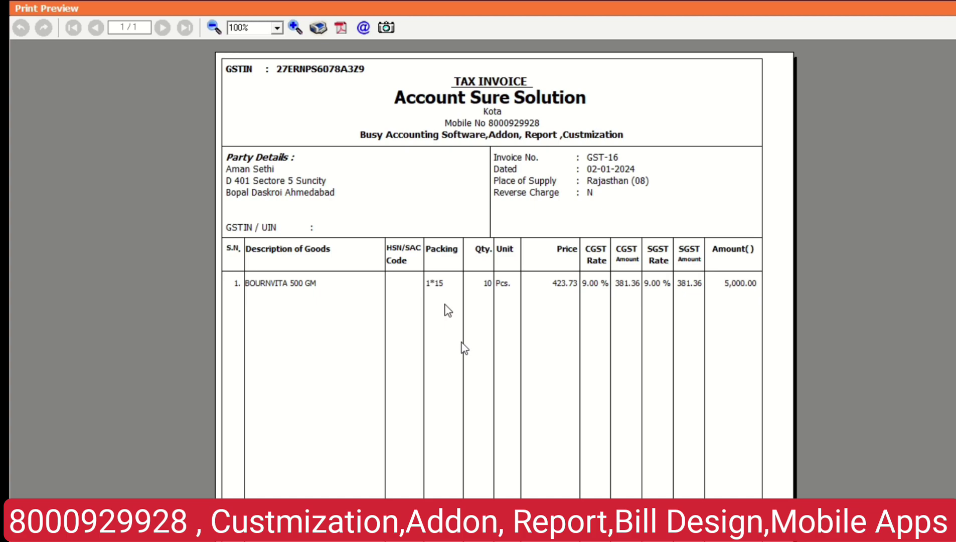
pyautogui.press('Escape')
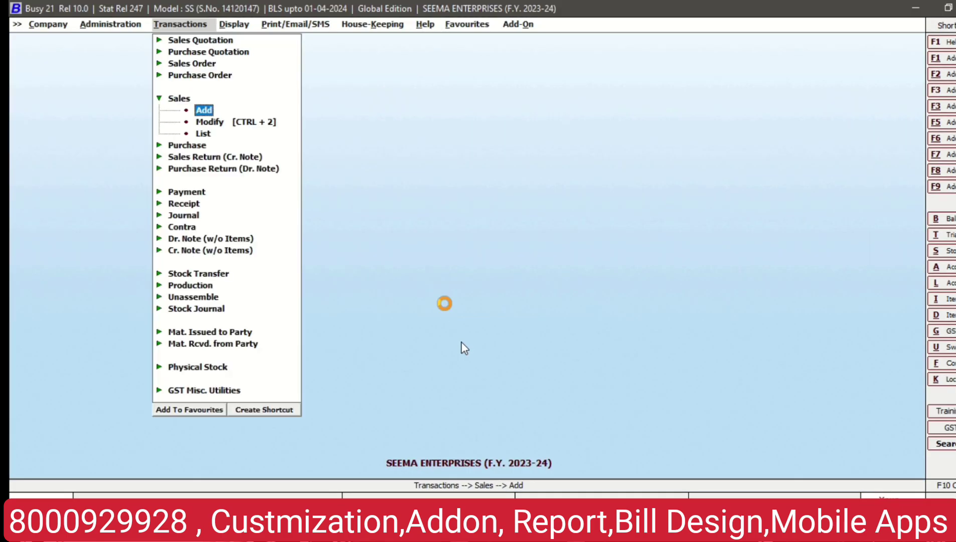
# Step: Look up items matching "bour" in a new sales voucher for the customer, and discard the voucher
pyautogui.press('Return')
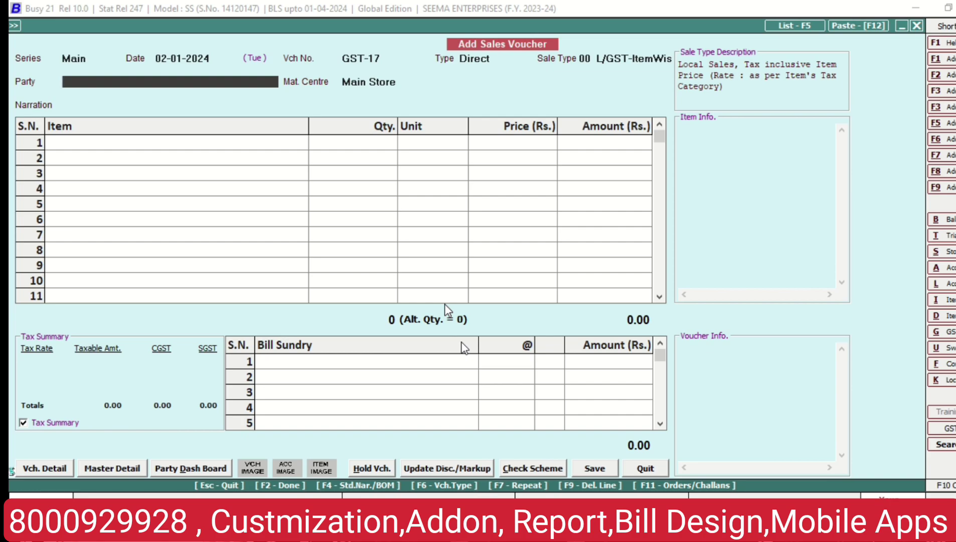
pyautogui.press('Return')
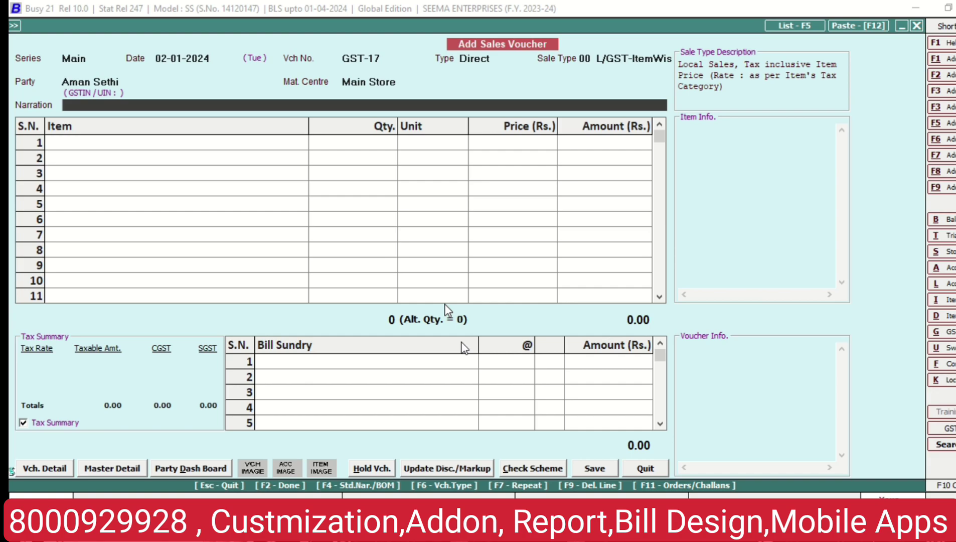
pyautogui.press('Return')
pyautogui.press('Return')
pyautogui.write('bour')
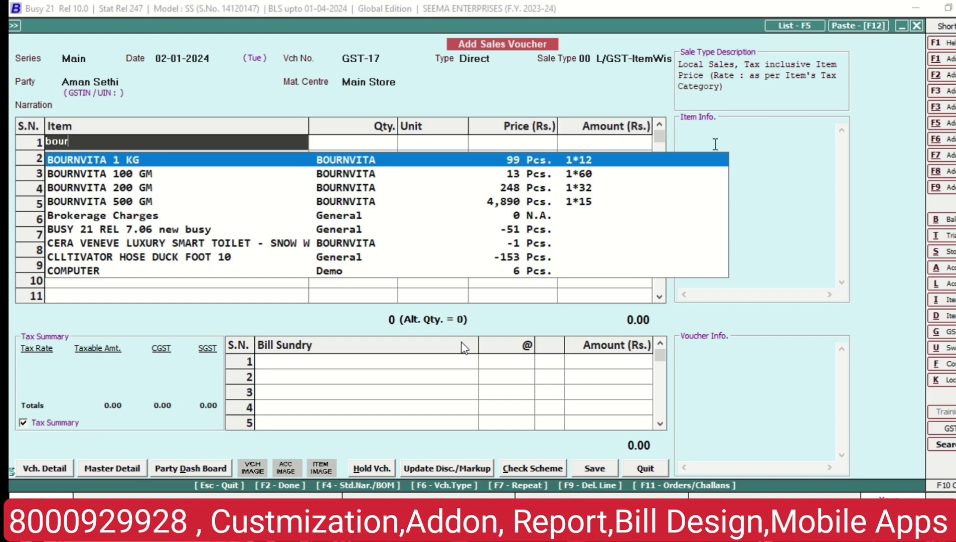
pyautogui.press('Escape')
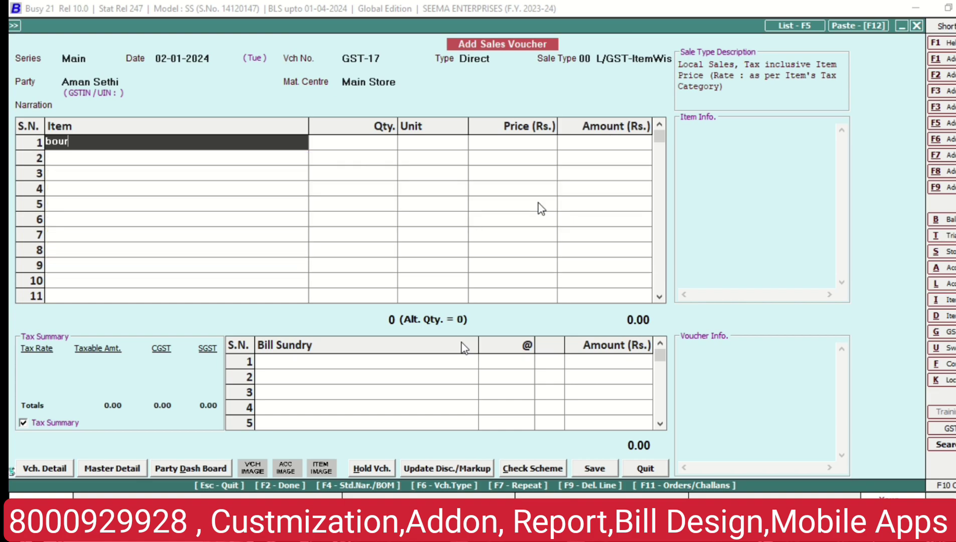
pyautogui.press('Escape')
pyautogui.press('Escape')
pyautogui.press('Escape')
pyautogui.press('Escape')
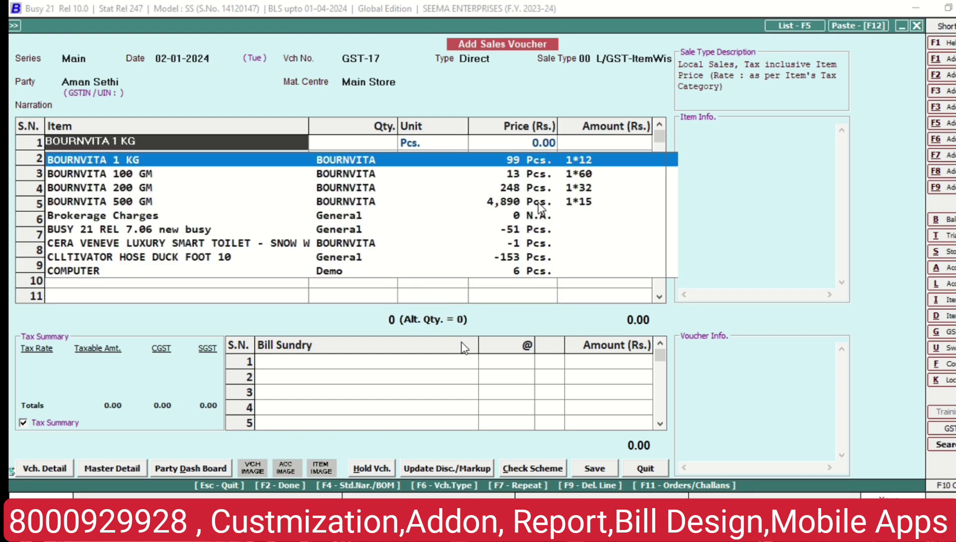
pyautogui.press('Escape')
pyautogui.press('Escape')
pyautogui.press('y')
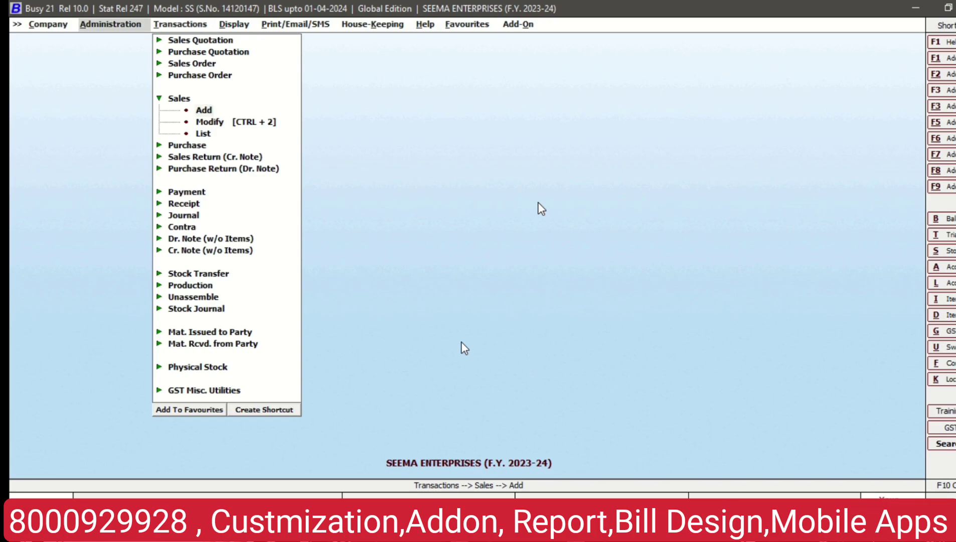
# Step: Open the Masters Configuration for the Item master type
pyautogui.press('Escape')
pyautogui.press('Left')
pyautogui.press('Return')
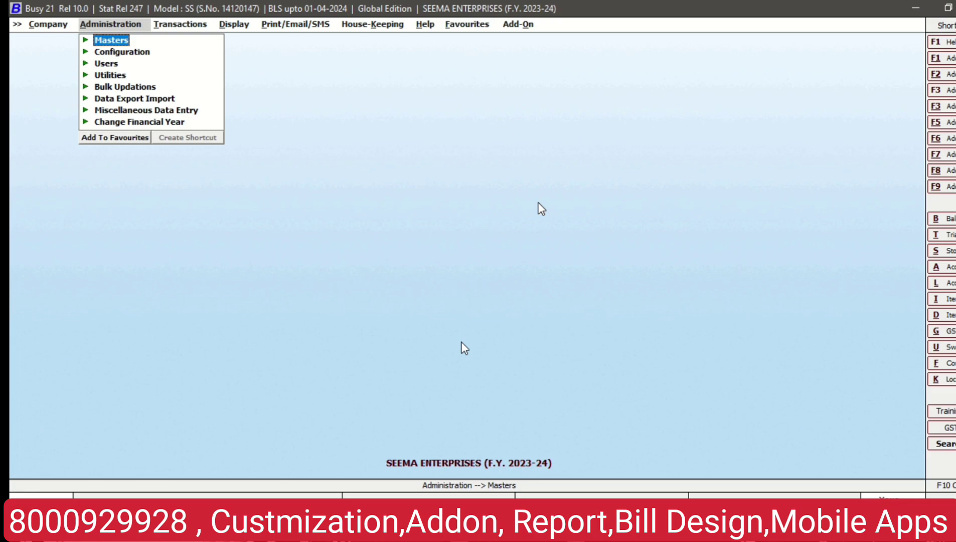
pyautogui.press('Down')
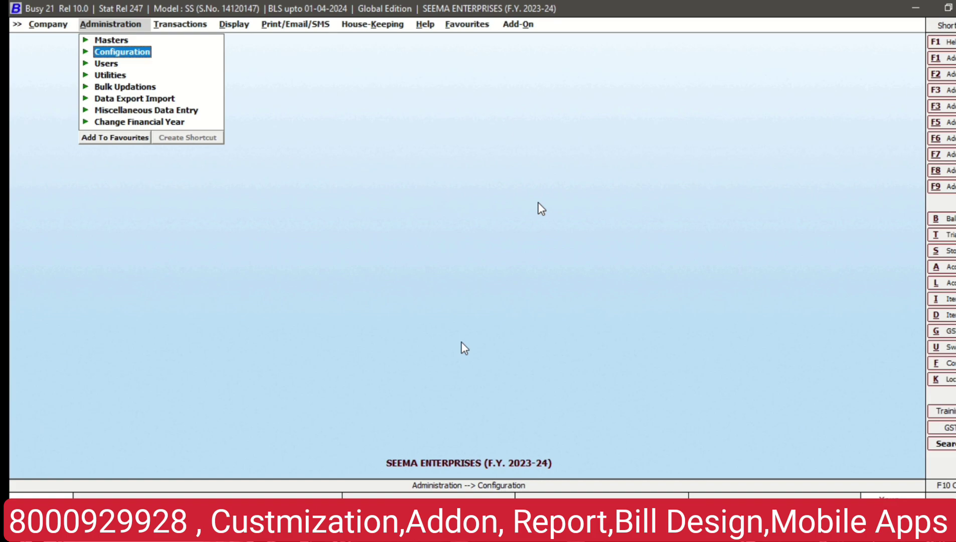
pyautogui.press('Return')
pyautogui.press('Down')
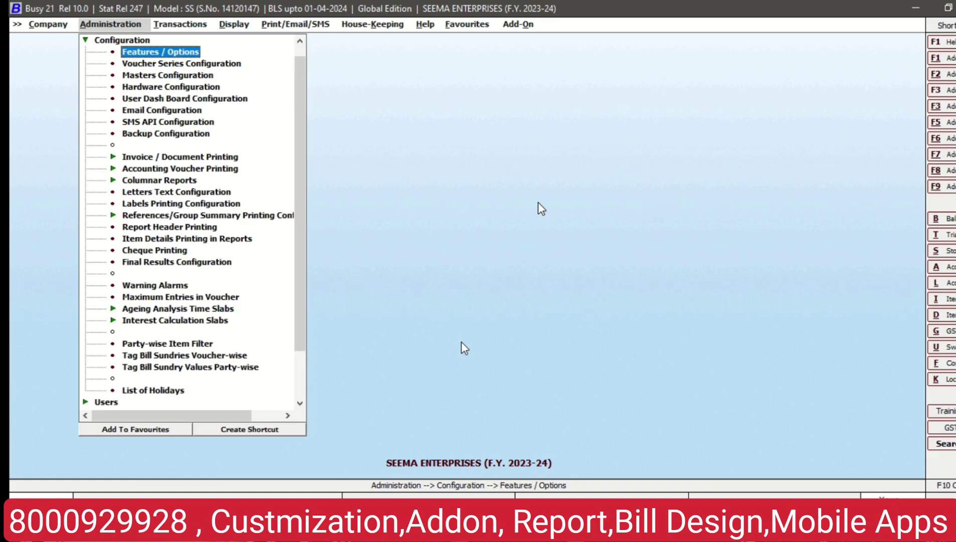
pyautogui.press('Down')
pyautogui.press('Down')
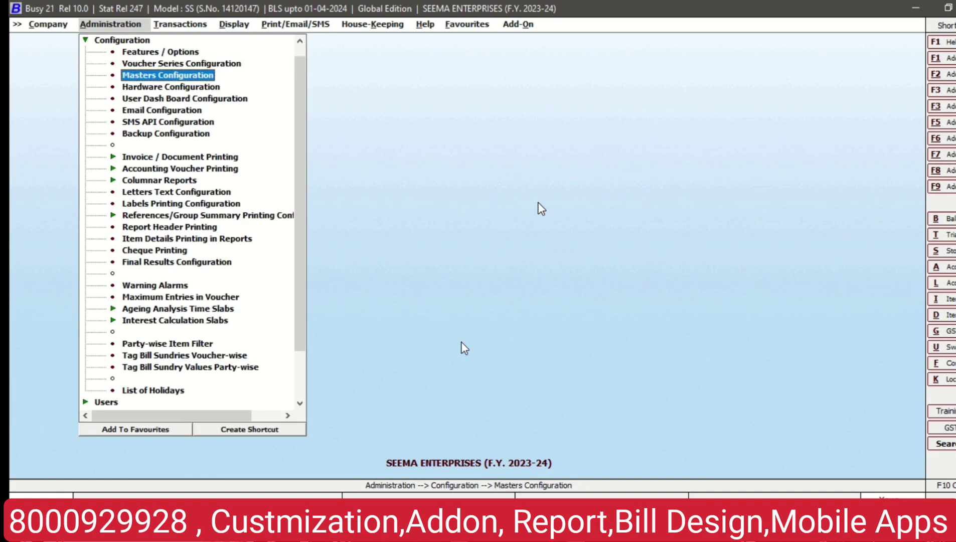
pyautogui.press('Return')
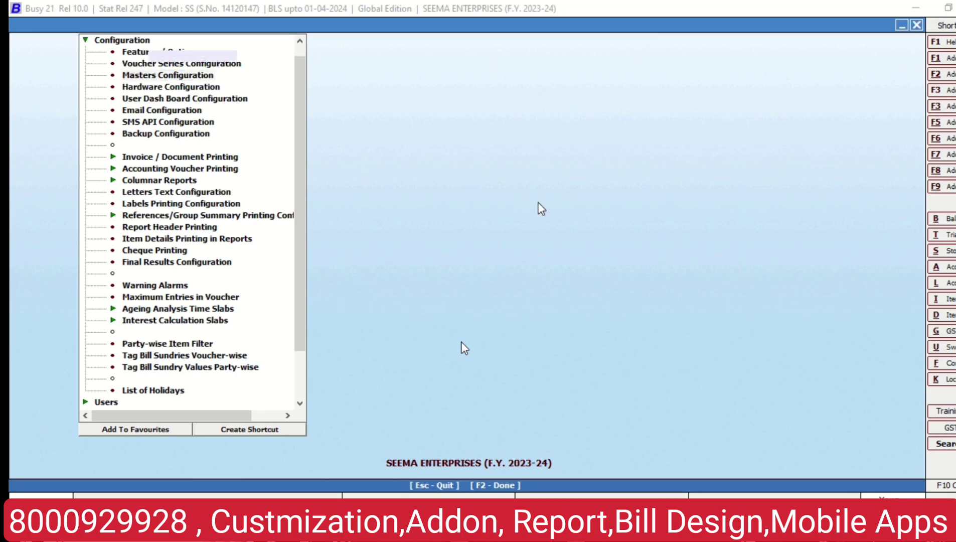
pyautogui.press('Return')
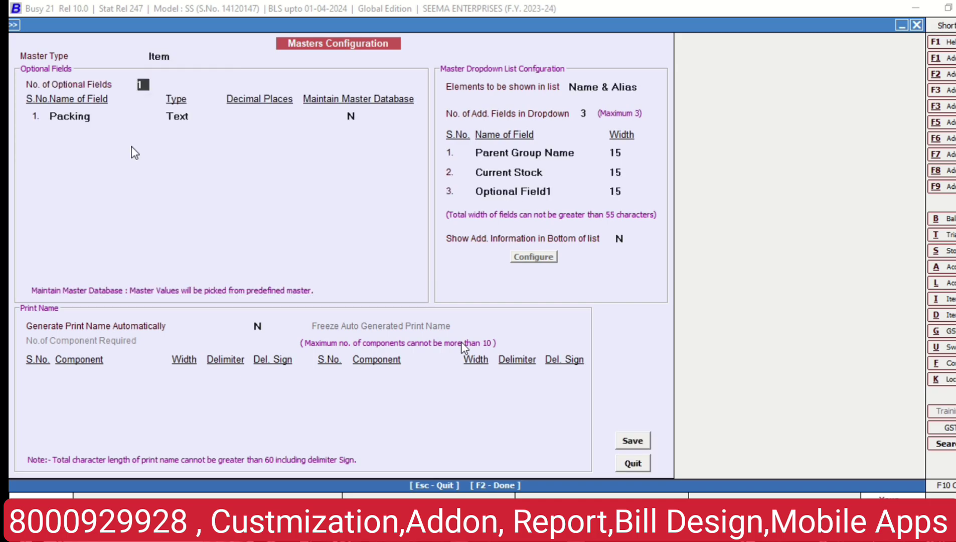
# Step: Accept one text optional field named Packing without a master database, save the Item configuration and close it
pyautogui.press('Return')
pyautogui.moveTo(108, 118); pyautogui.dragTo(29, 120)
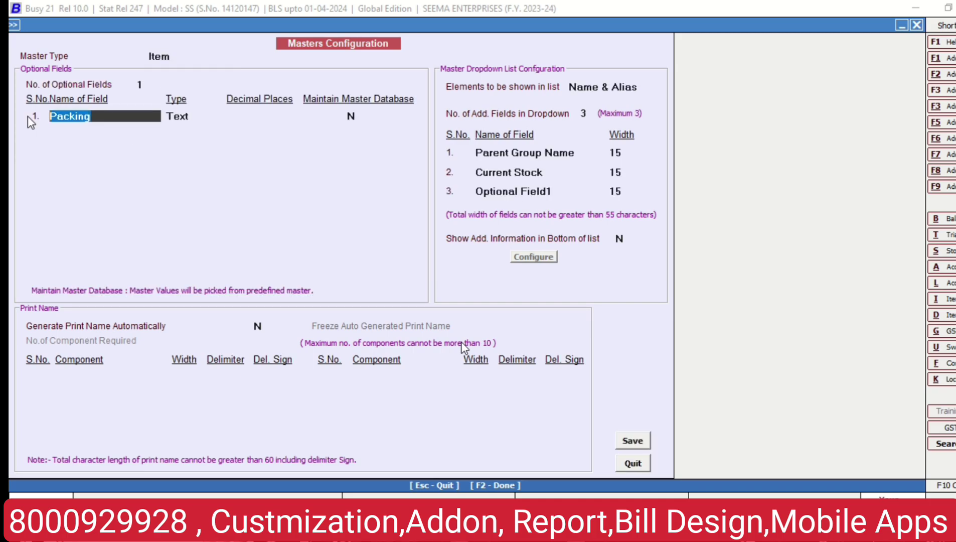
pyautogui.click(122, 118)
pyautogui.moveTo(100, 124); pyautogui.dragTo(44, 119)
pyautogui.press('Return')
pyautogui.press('Return')
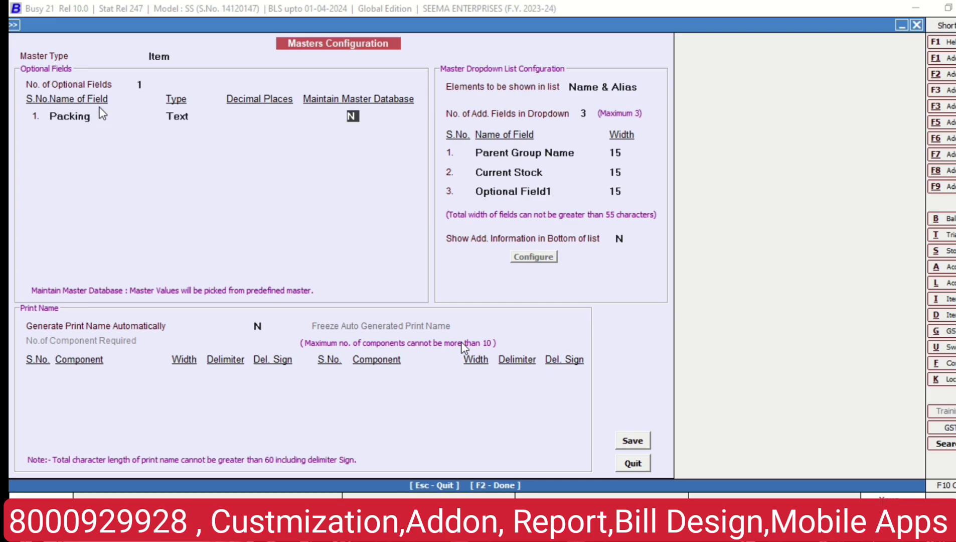
pyautogui.click(634, 441)
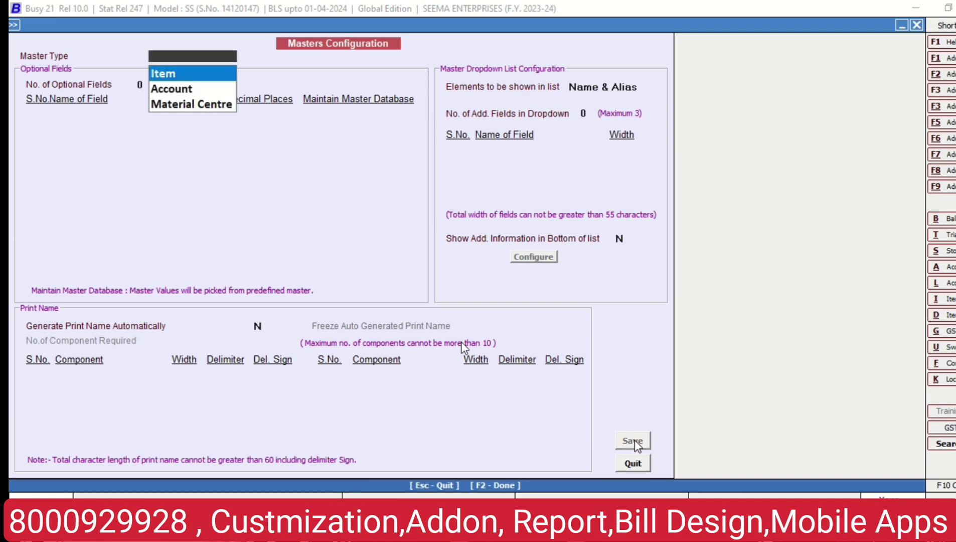
pyautogui.press('Escape')
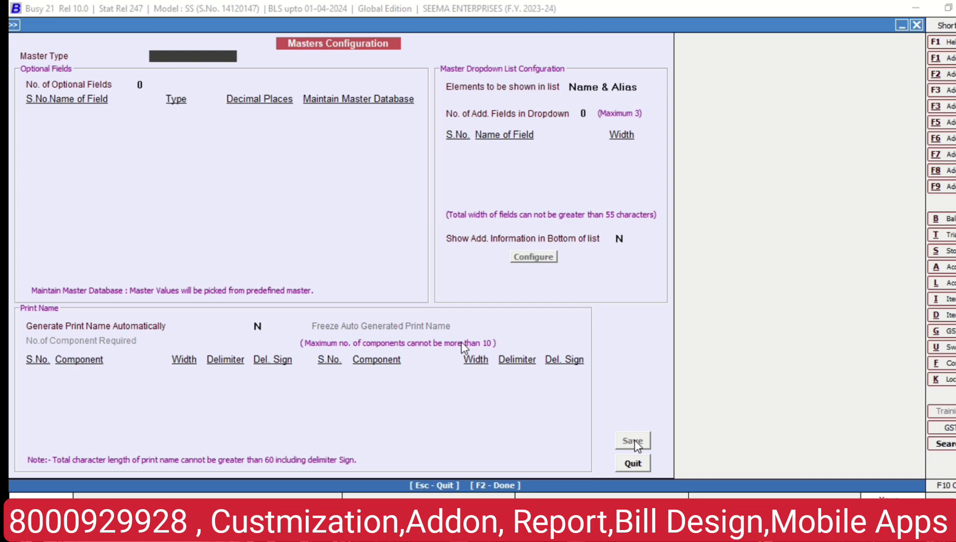
pyautogui.press('Escape')
# Step: Start a new item master named "Shanti Amla 200 Ml"
pyautogui.press('Up')
pyautogui.press('Return')
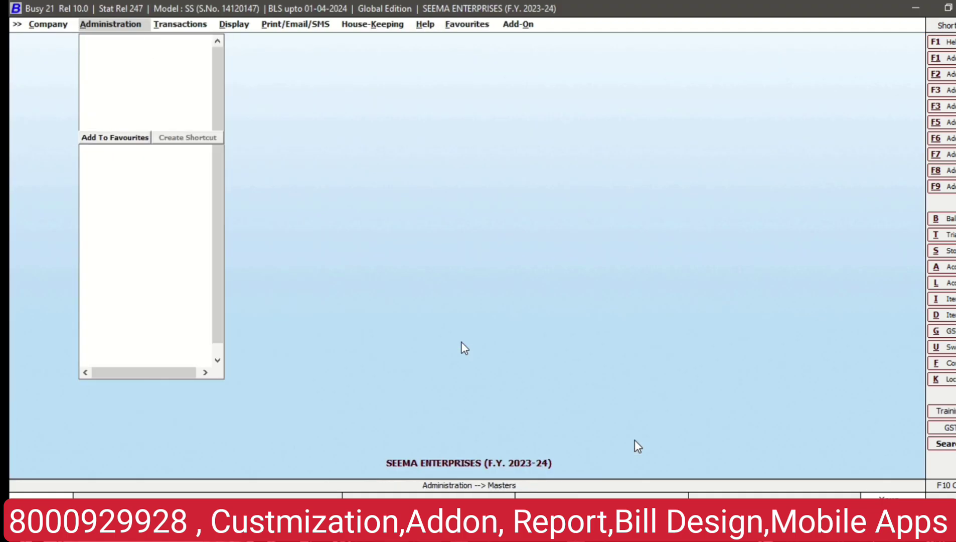
pyautogui.press('Down')
pyautogui.press('Down')
pyautogui.press('Down')
pyautogui.press('Down')
pyautogui.press('Return')
pyautogui.press('Return')
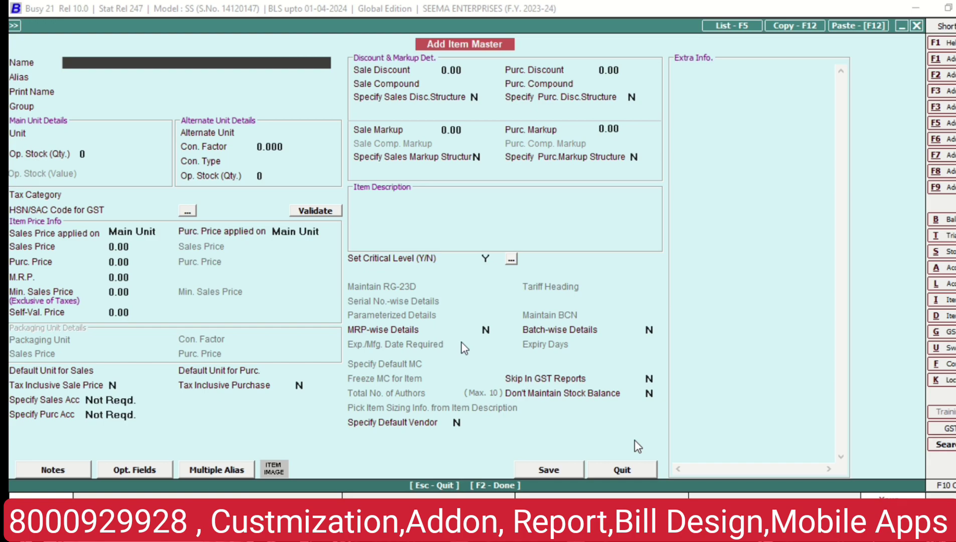
pyautogui.write('shanti amla 200 ml')
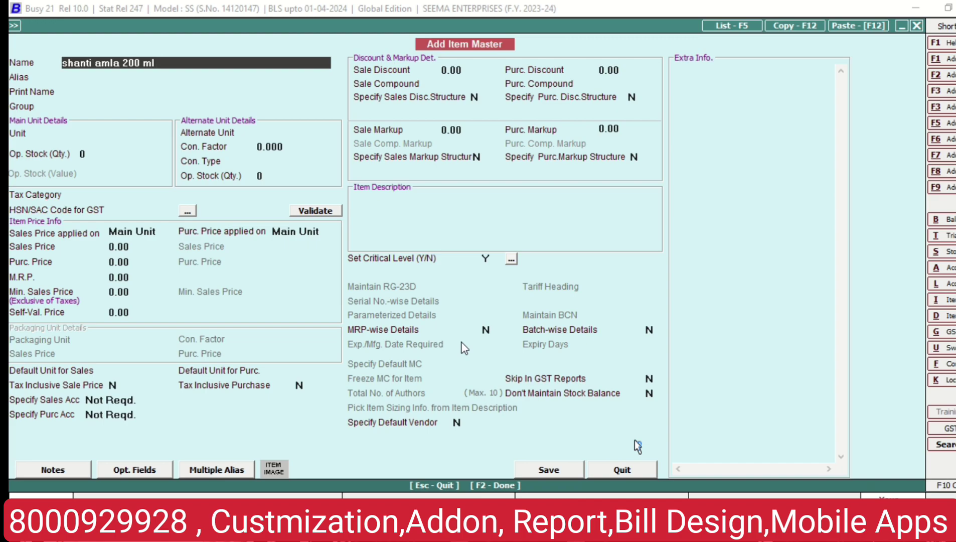
pyautogui.press('Return')
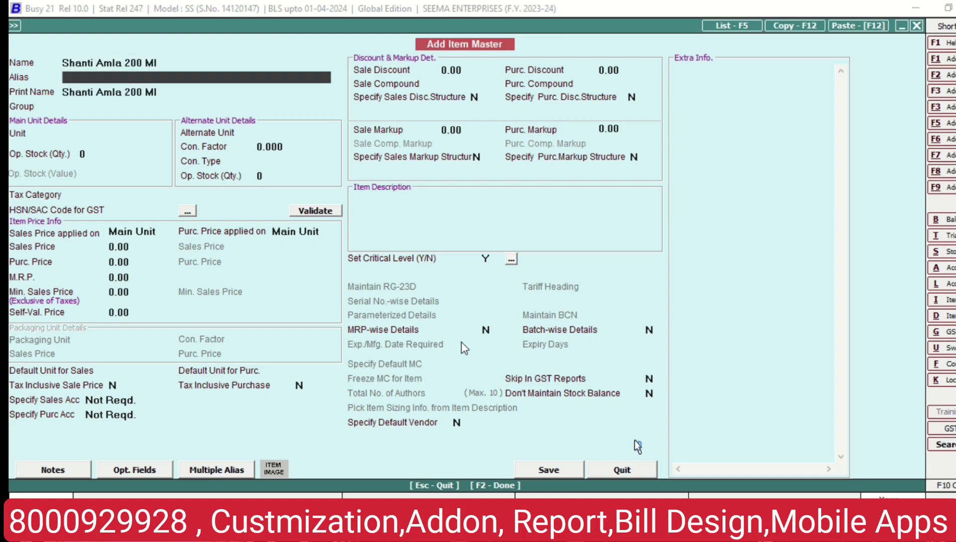
# Step: Assign the item to the General group and enter 1*32 as its Packing optional field
pyautogui.press('Return')
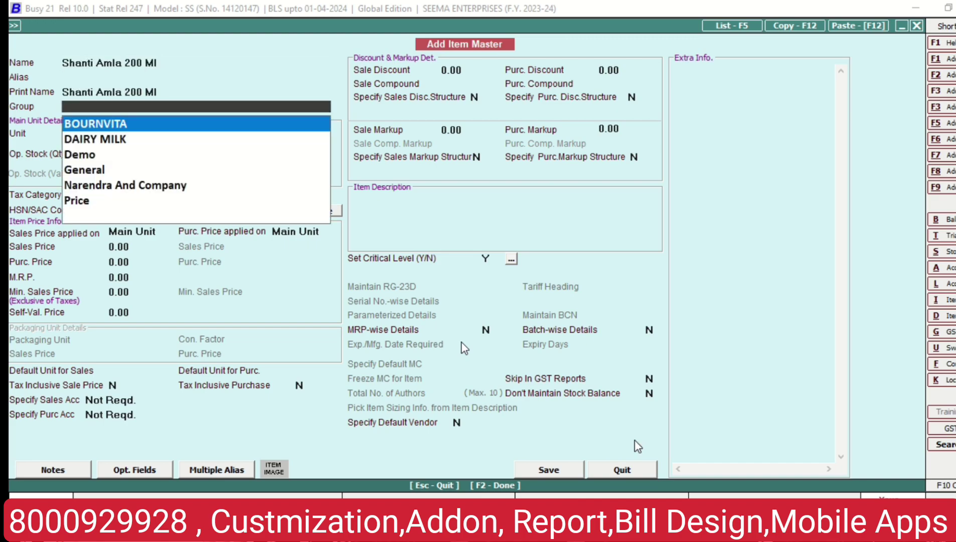
pyautogui.write('ge')
pyautogui.press('Return')
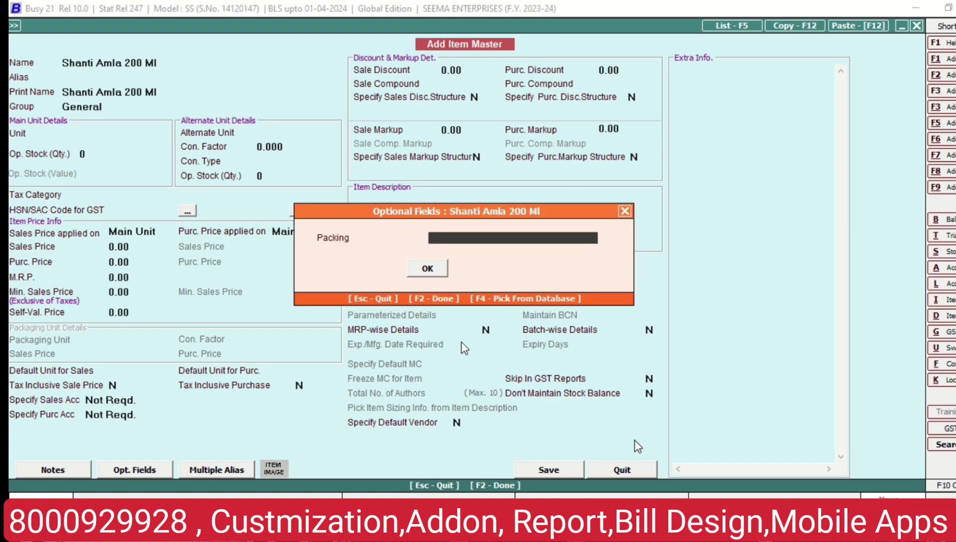
pyautogui.write('1*32')
pyautogui.press('Return')
pyautogui.press('Return')
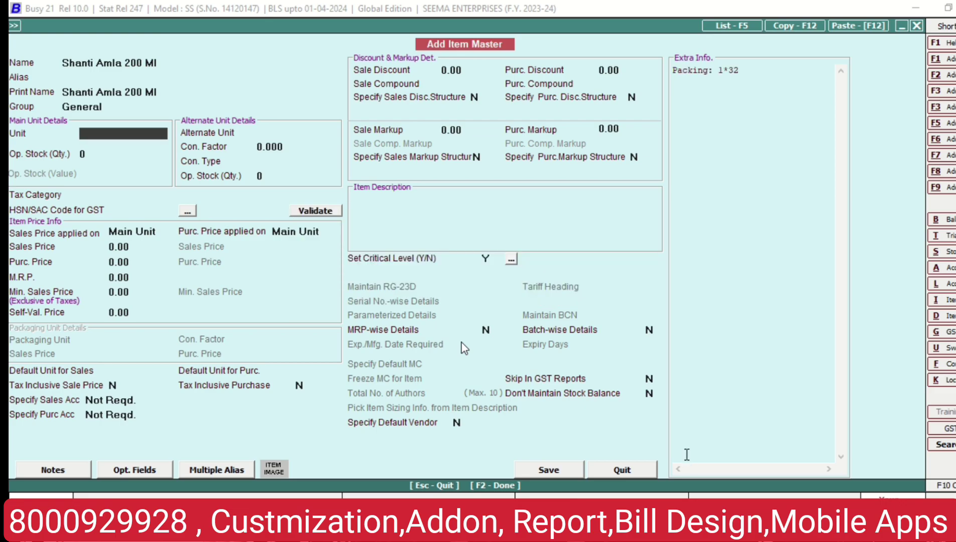
# Step: Set the item's main unit to Pcs. and its alternate unit to C/B, with conversion factor 32 and type Pcs./C/B
pyautogui.write('pc')
pyautogui.press('Return')
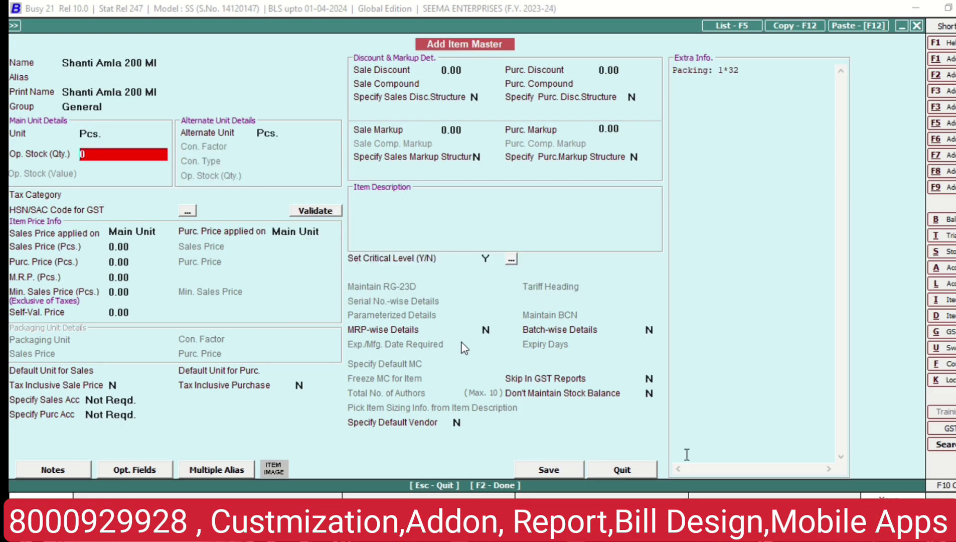
pyautogui.press('Return')
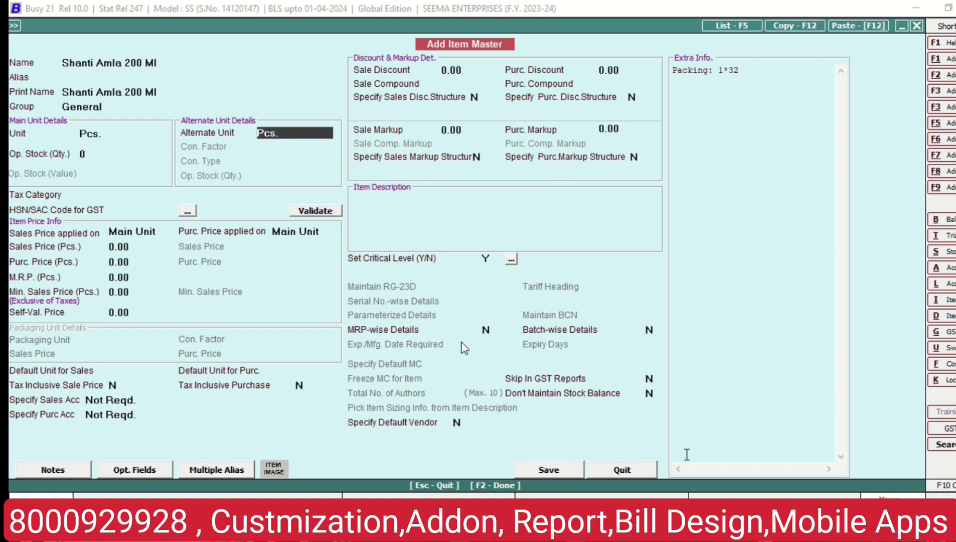
pyautogui.write('c/')
pyautogui.press('Return')
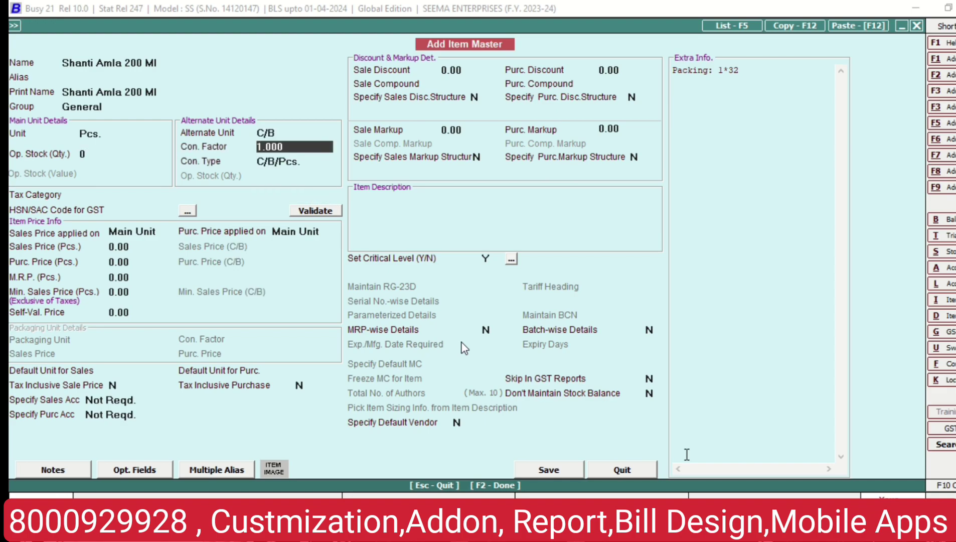
pyautogui.press('Return')
pyautogui.write('pcs')
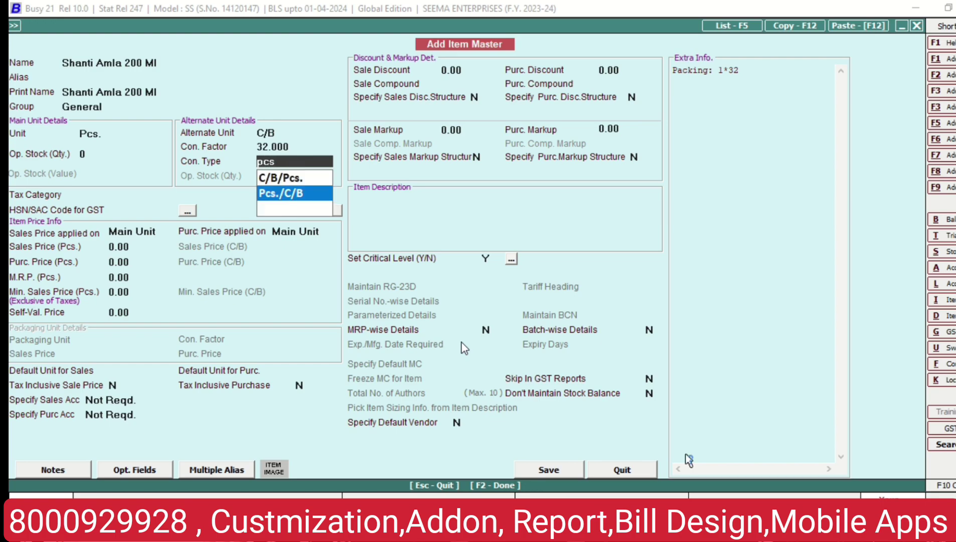
pyautogui.press('Return')
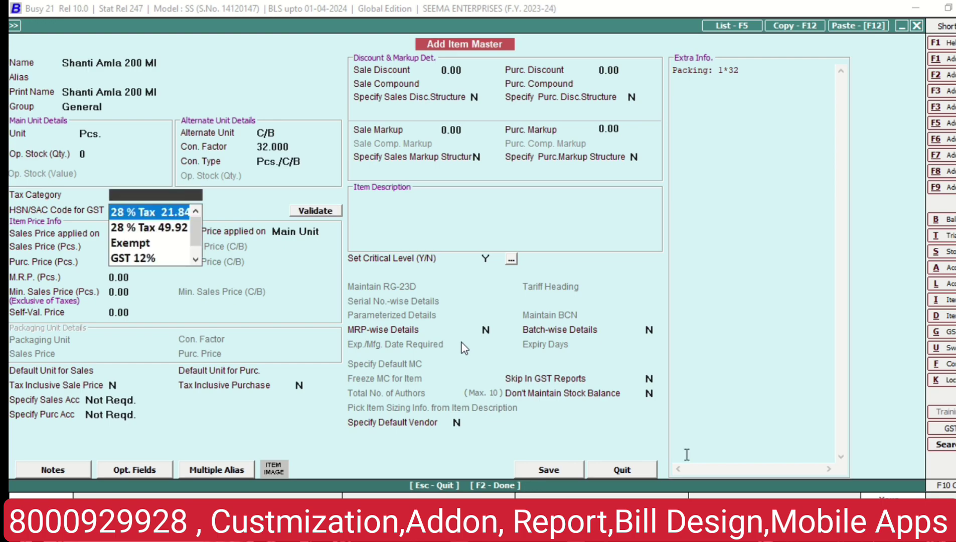
# Step: Set the item's tax category to GST 18% and its HSN/SAC code to 1234
pyautogui.press('Down')
pyautogui.press('Down')
pyautogui.press('Down')
pyautogui.press('Down')
pyautogui.press('Return')
pyautogui.write('1234')
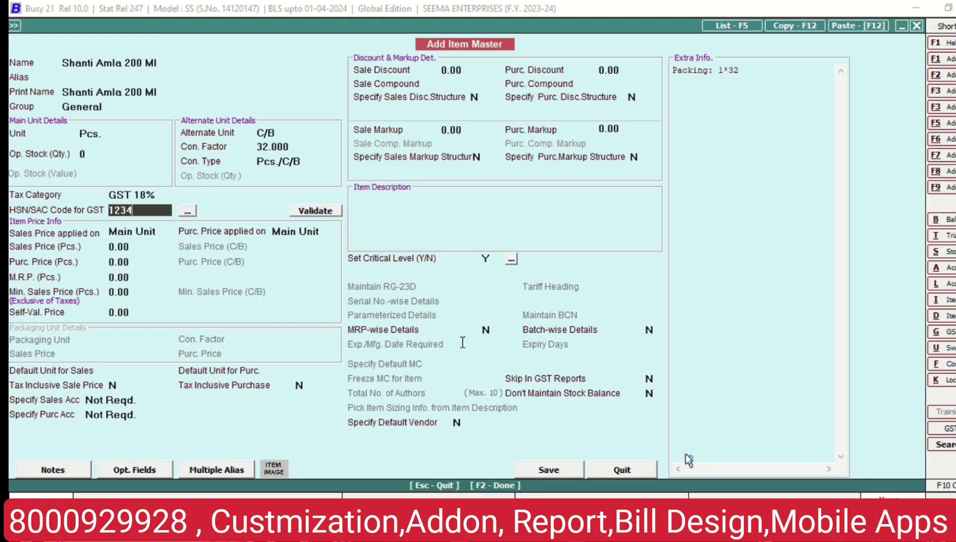
# Step: Save the new item master and leave item entry
pyautogui.press('Return')
pyautogui.press('F2')
pyautogui.press('Return')
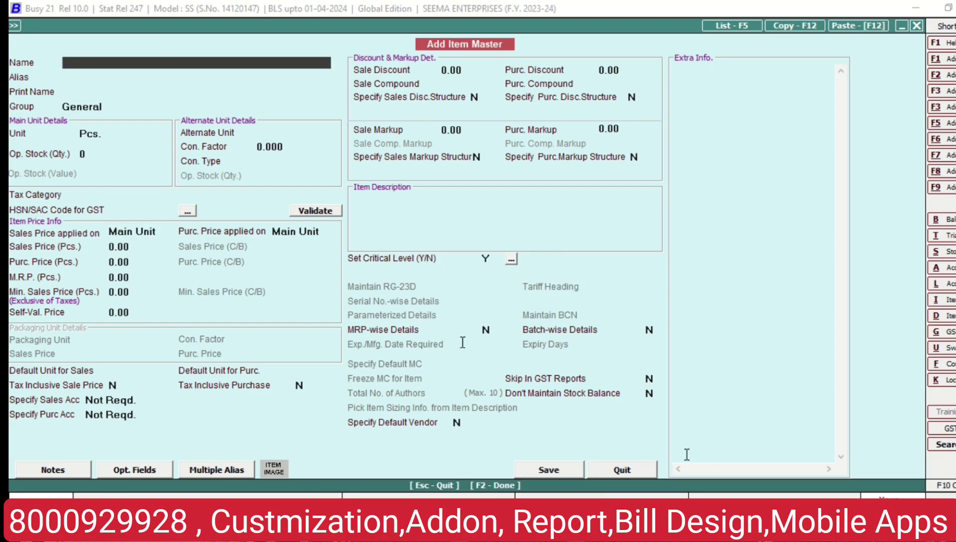
pyautogui.press('Escape')
pyautogui.press('Escape')
# Step: Start a new sales voucher in the Main series dated 02-01-2024 and select the first sundry debtor as the party
pyautogui.press('Right')
pyautogui.press('Return')
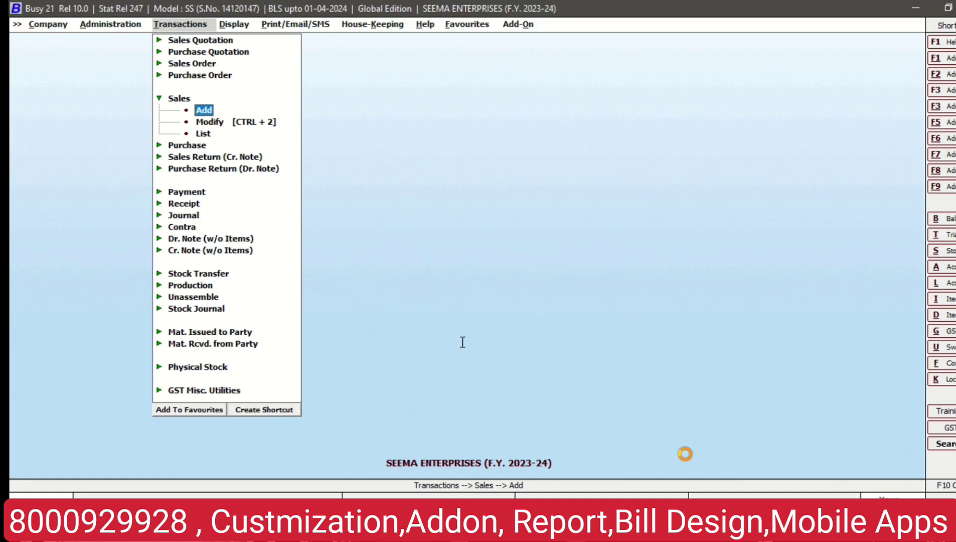
pyautogui.press('Return')
pyautogui.press('Return')
pyautogui.press('Return')
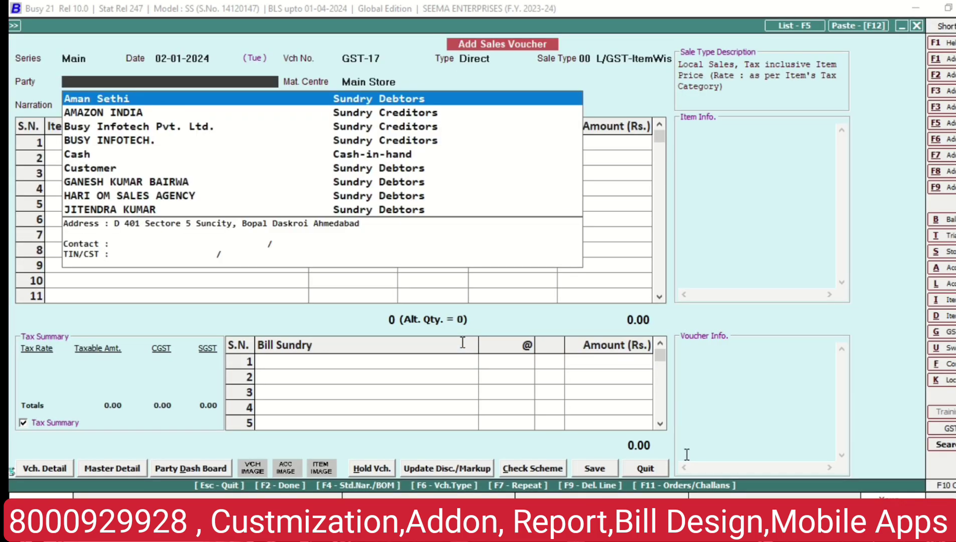
pyautogui.press('Return')
pyautogui.press('Return')
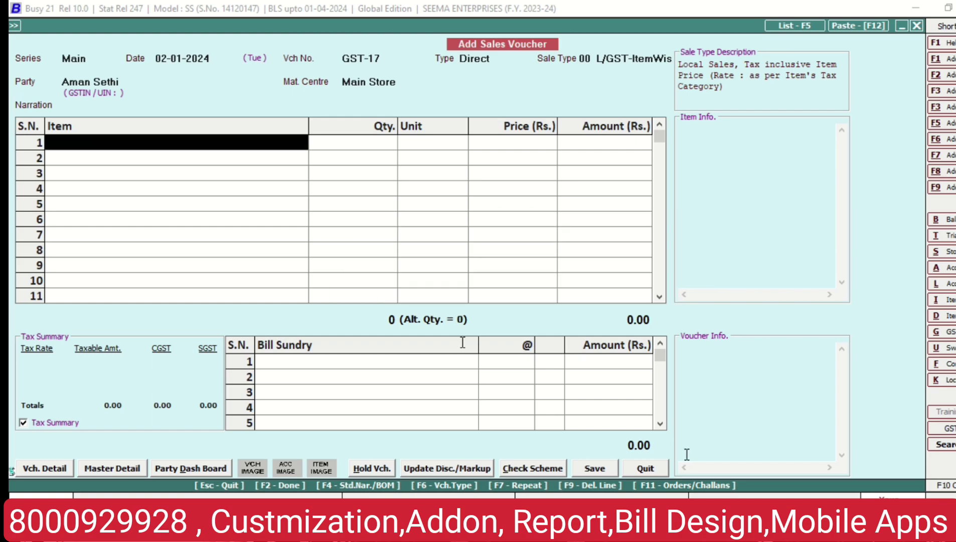
# Step: Enter Shanti Amla 200 Ml on the voucher's first line with quantity 10 Pcs. and price 2500
pyautogui.write('sha')
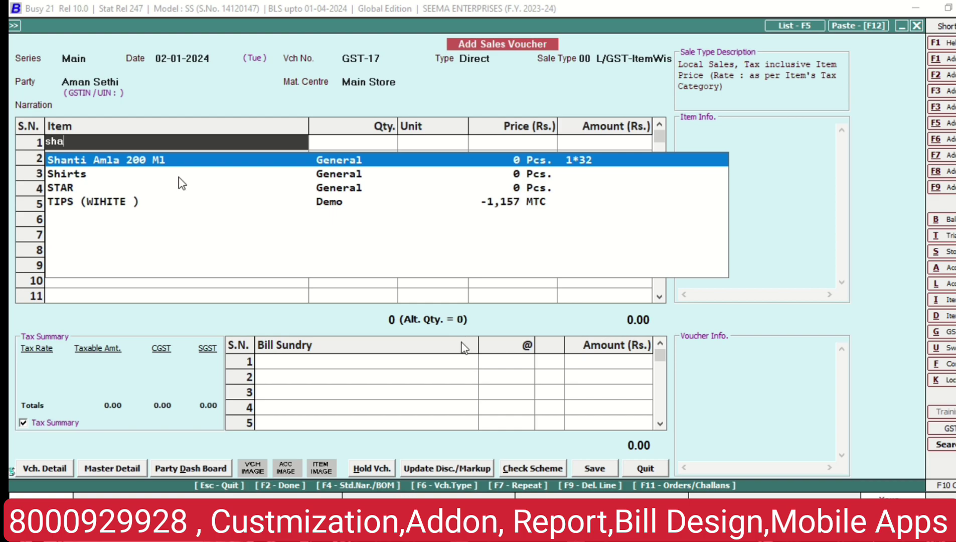
pyautogui.press('Return')
pyautogui.write('10')
pyautogui.press('Return')
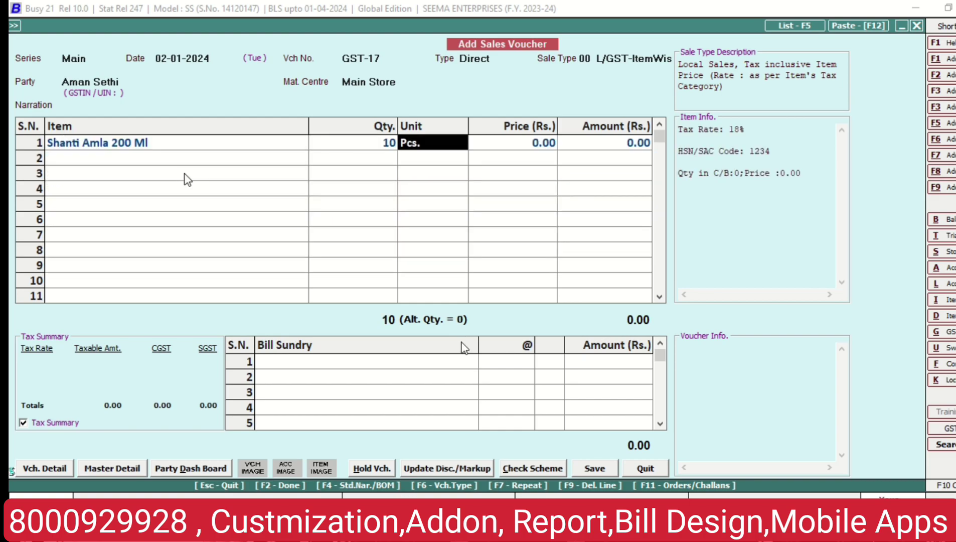
pyautogui.press('Return')
pyautogui.write('2500')
pyautogui.press('Return')
pyautogui.press('Return')
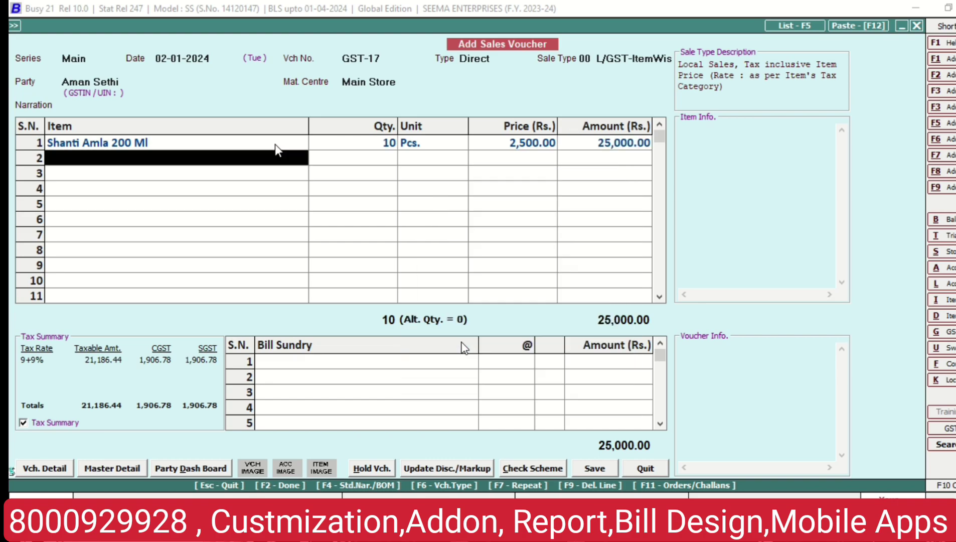
# Step: Finish the voucher's item entry, leave the bill-by-bill adjustment without a reference, and save the sales voucher
pyautogui.press('Return')
pyautogui.press('Return')
pyautogui.press('Return')
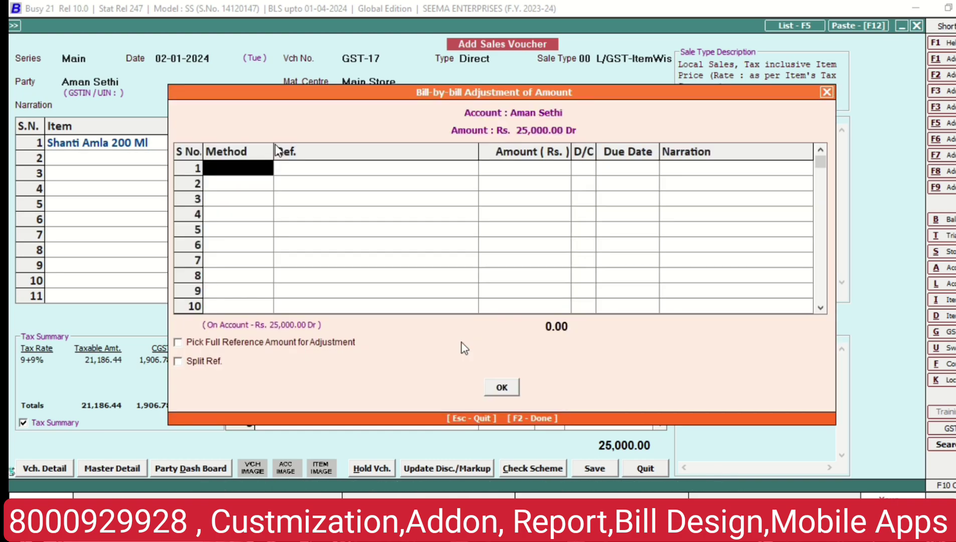
pyautogui.press('Return')
pyautogui.press('F2')
pyautogui.press('n')
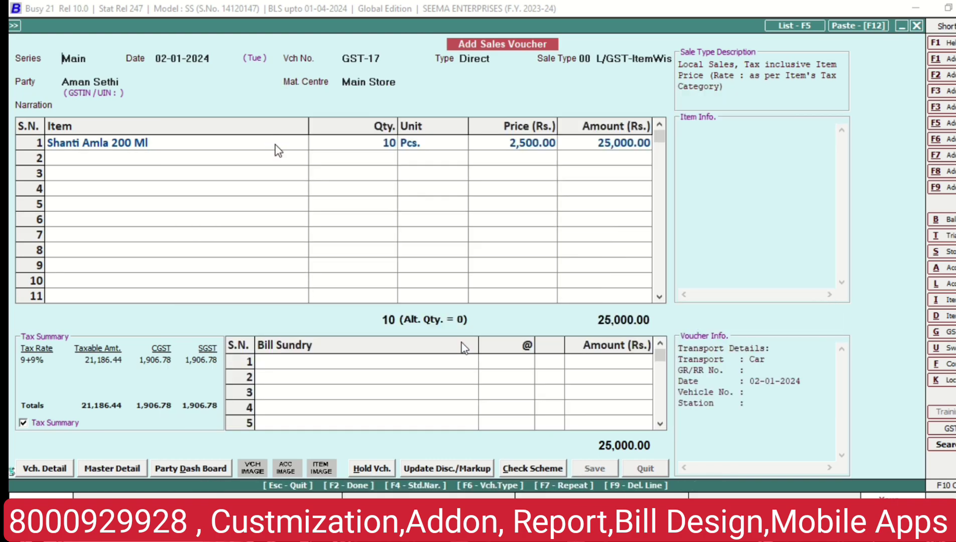
# Step: Preview one copy of the voucher's invoice in the STANDARD format, checking the Packing column, and close the preview
pyautogui.scroll(15, 275, 144)
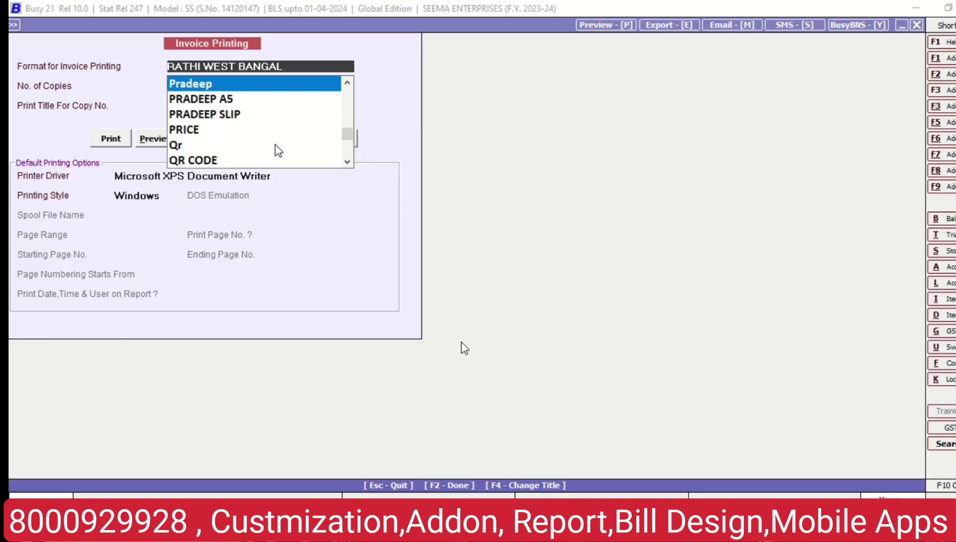
pyautogui.scroll(20, 275, 144)
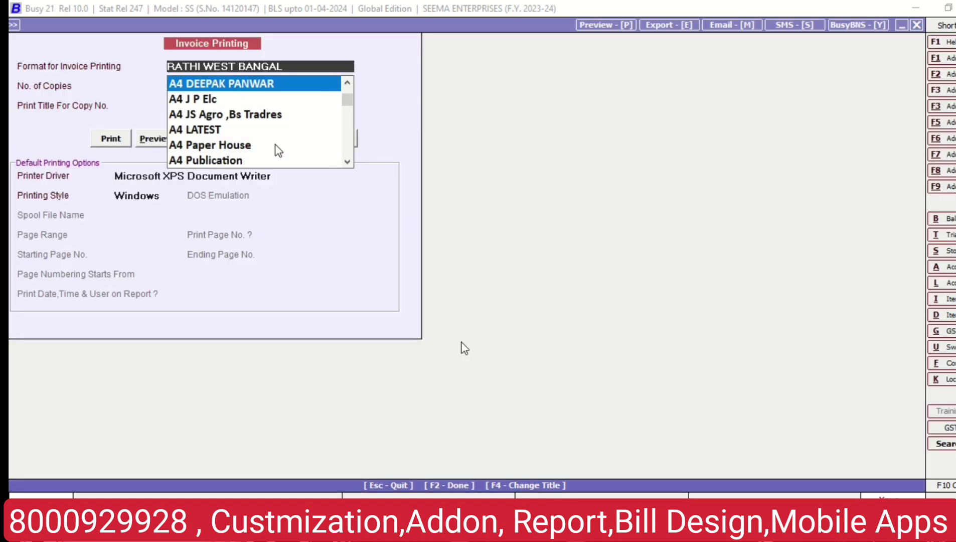
pyautogui.press('Return')
pyautogui.press('Return')
pyautogui.press('Return')
pyautogui.press('Right')
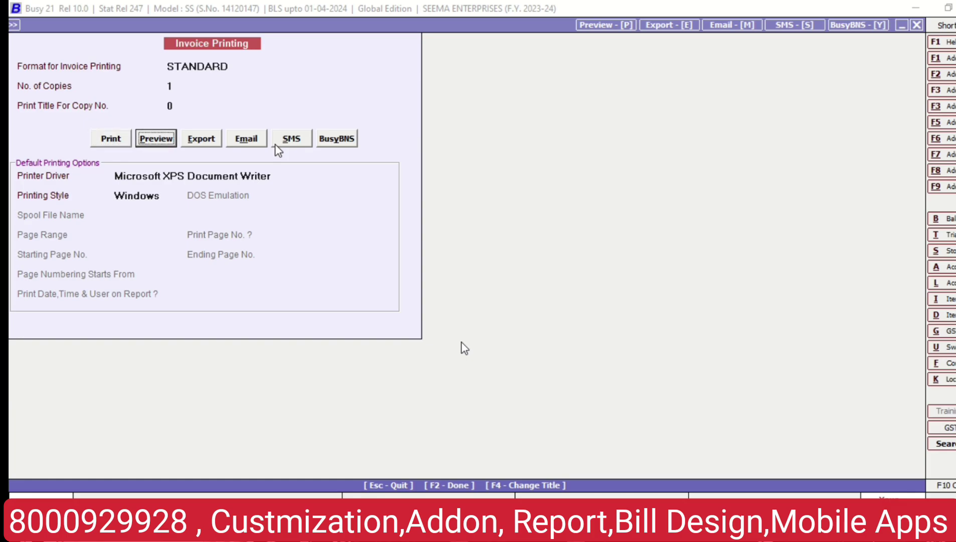
pyautogui.press('Return')
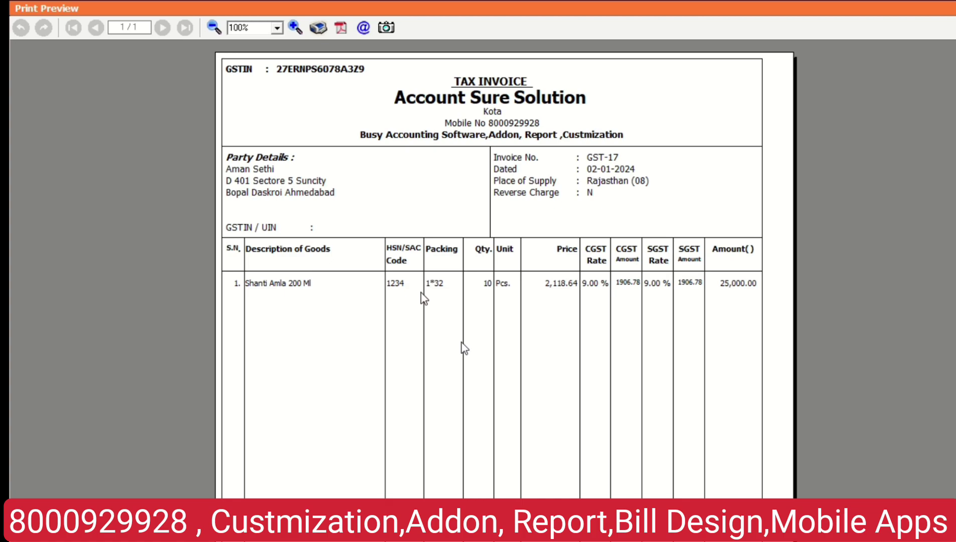
pyautogui.press('Escape')
pyautogui.press('Escape')
pyautogui.press('Escape')
pyautogui.press('Escape')
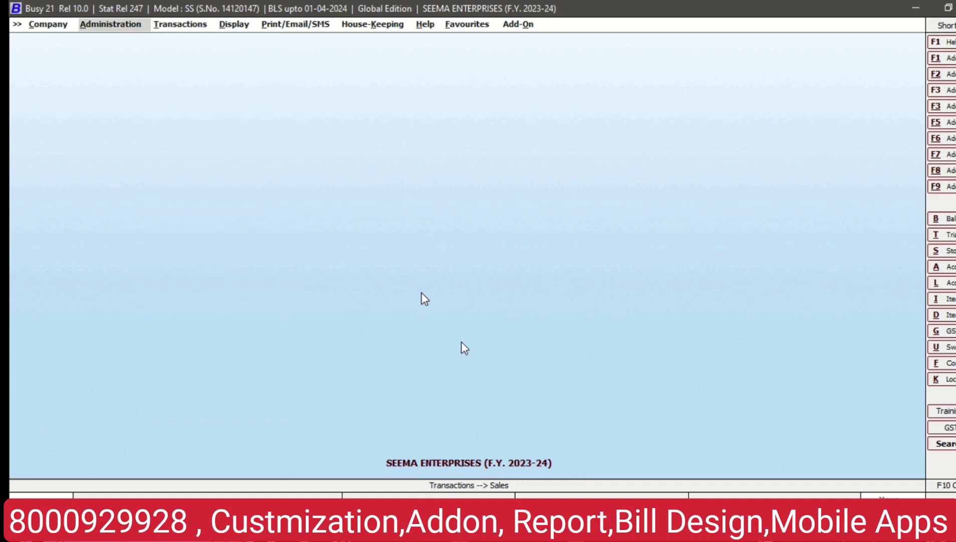
# Step: Open the masters configuration for the Item master type to review its Packing optional field
pyautogui.press('Return')
pyautogui.press('Up')
pyautogui.press('Right')
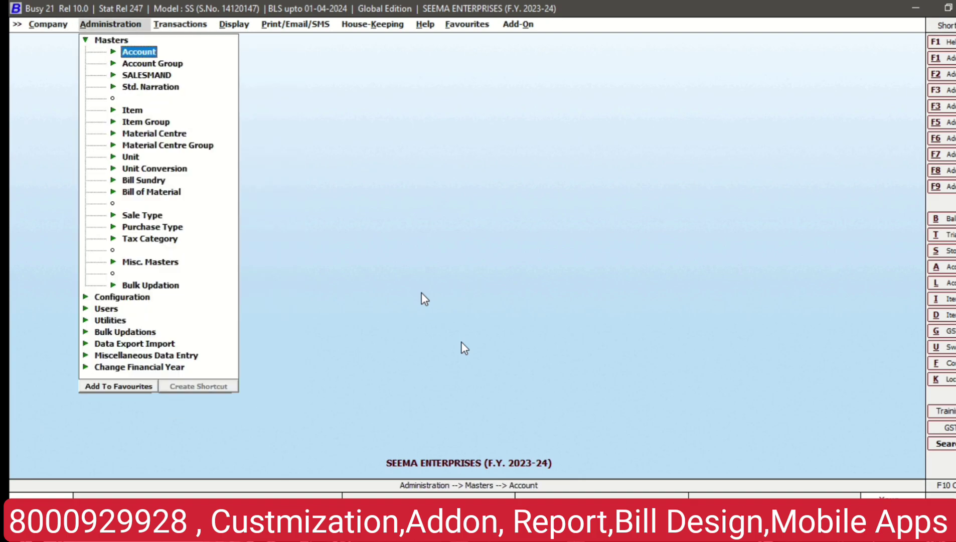
pyautogui.press('Left')
pyautogui.press('Down')
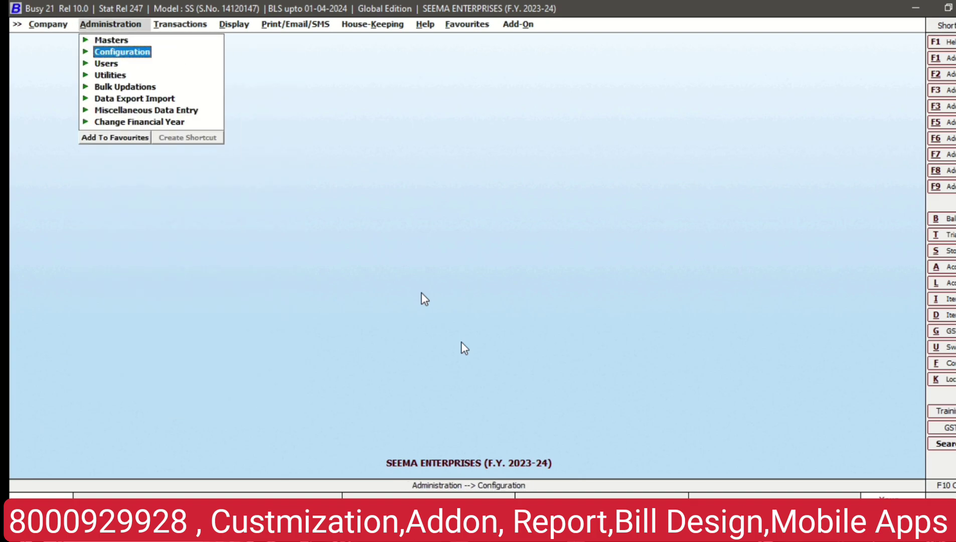
pyautogui.press('Right')
pyautogui.press('Down')
pyautogui.press('Down')
pyautogui.press('Return')
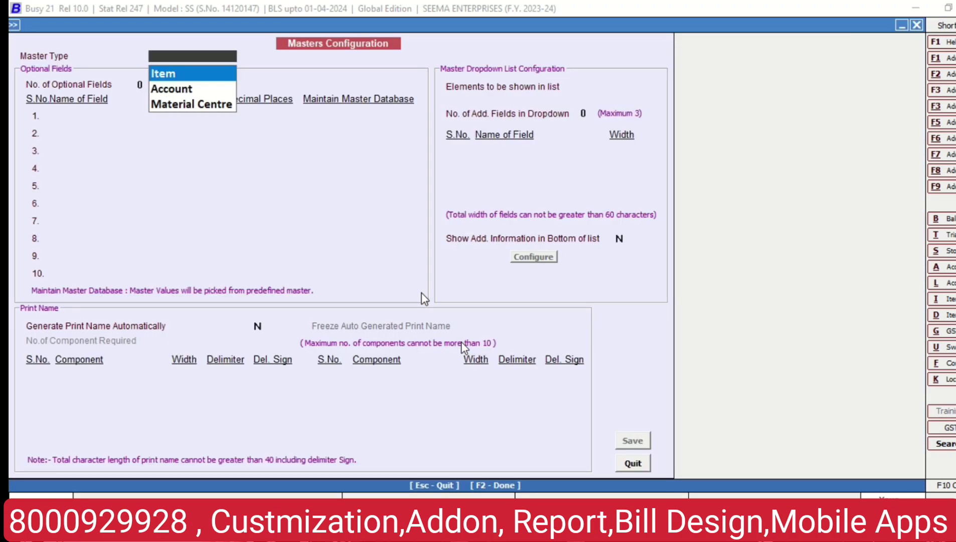
pyautogui.press('Return')
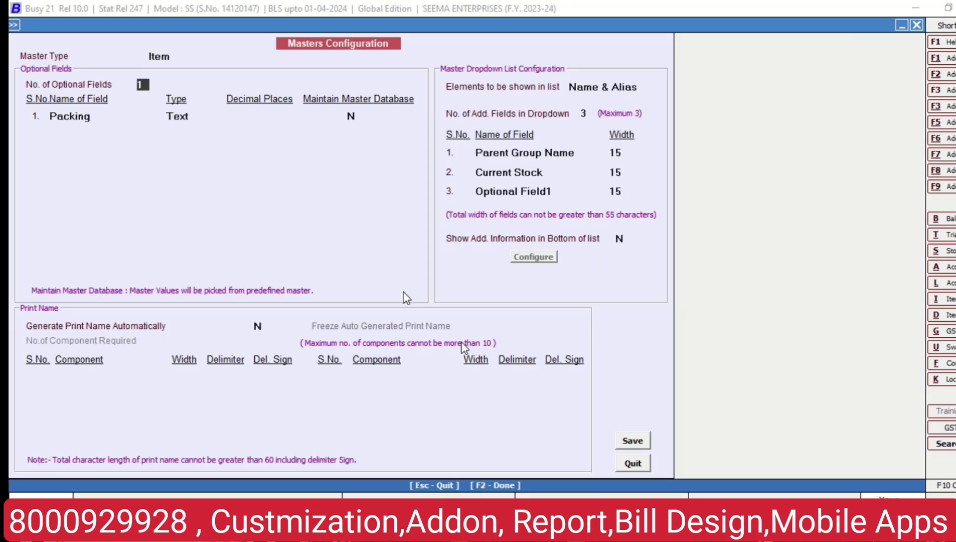
pyautogui.press('Return')
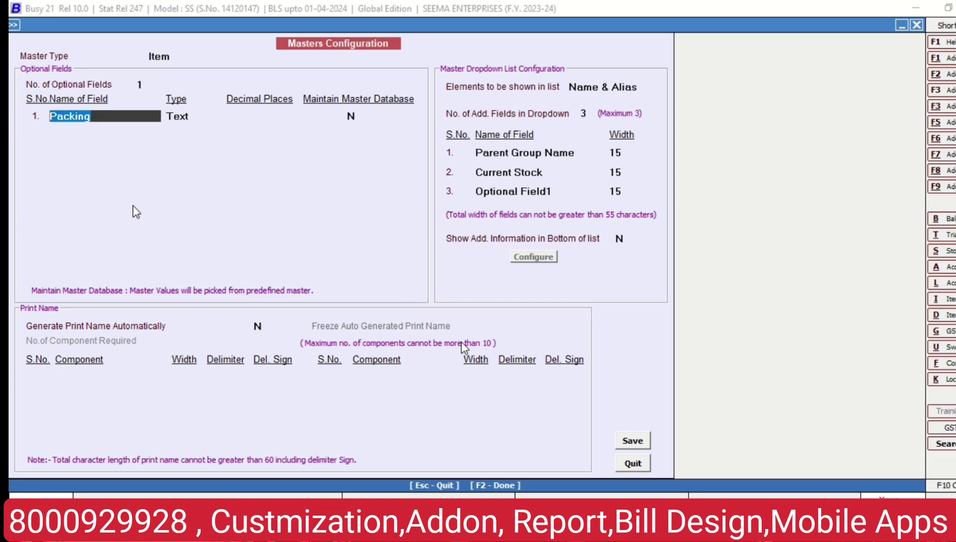
# Step: Set the number of additional fields in the item dropdown to 1
pyautogui.click(559, 191)
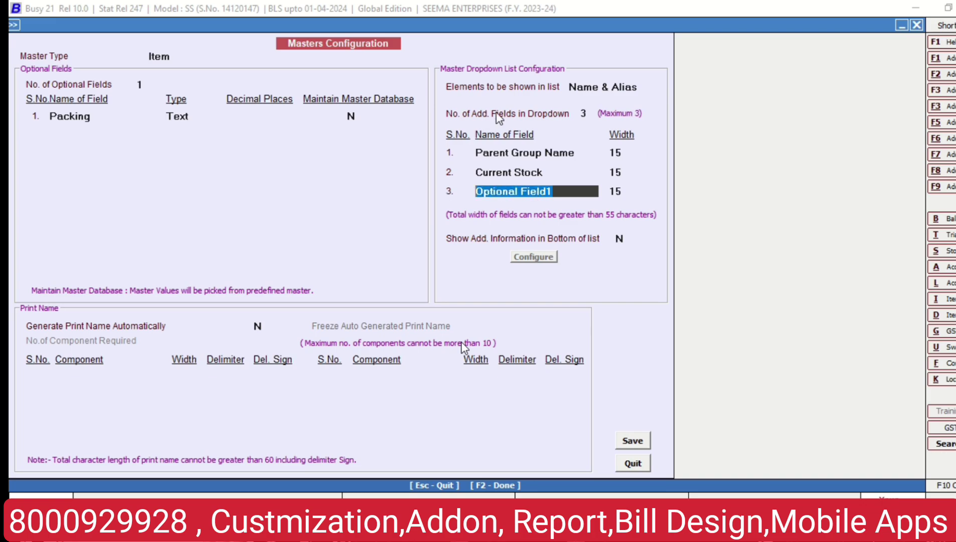
pyautogui.click(587, 114)
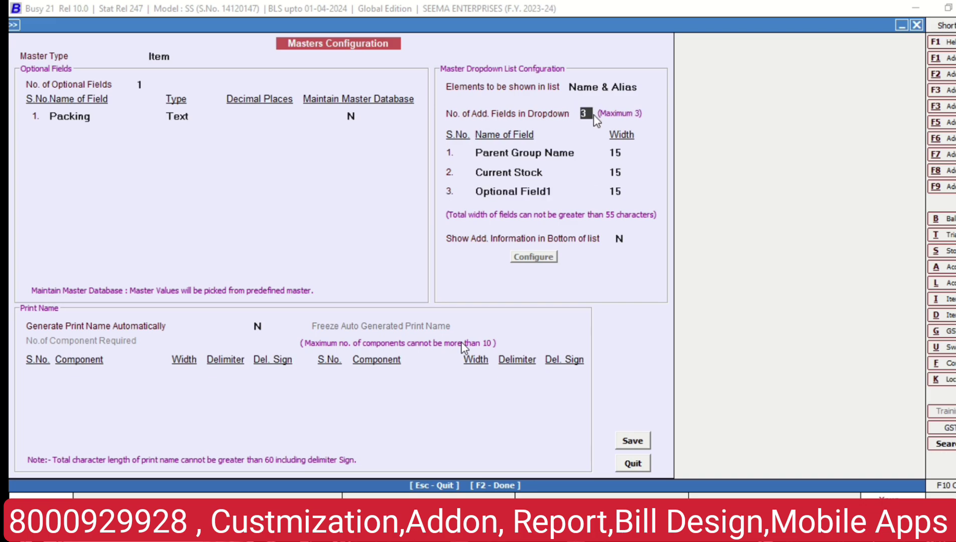
pyautogui.write('1')
pyautogui.press('Return')
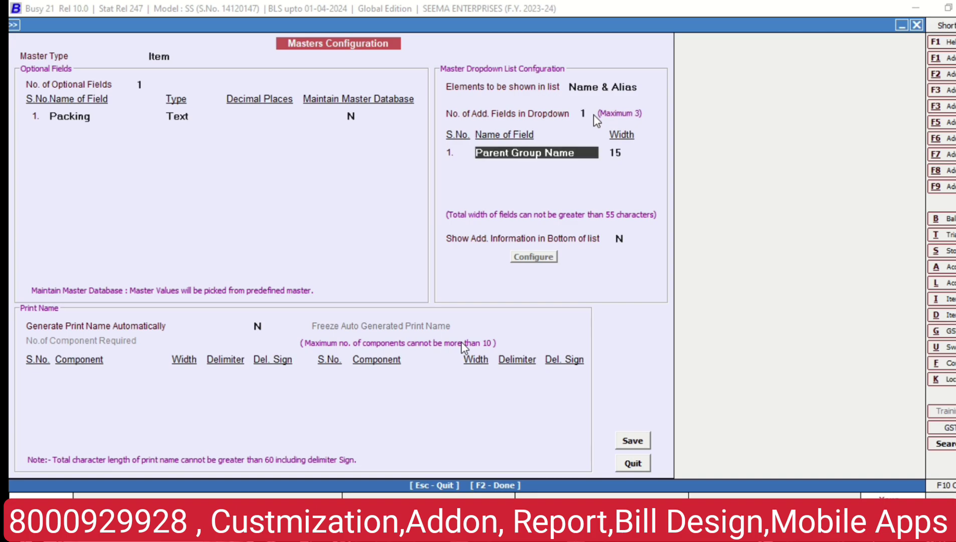
# Step: Set the number of additional dropdown fields to 3, accepting Parent Group Name and Current Stock as the first two with width 15
pyautogui.click(593, 115)
pyautogui.press('BackSpace')
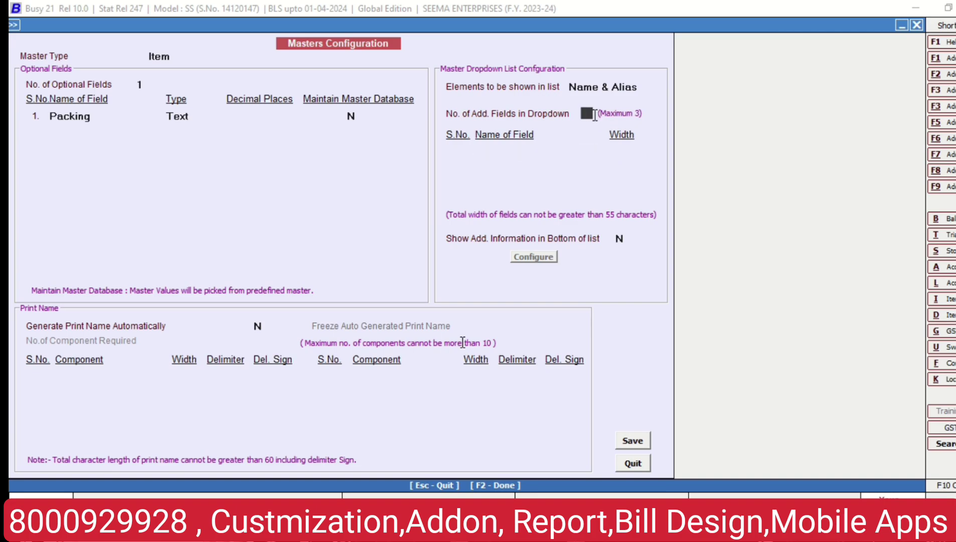
pyautogui.write('3')
pyautogui.press('Return')
pyautogui.press('Return')
pyautogui.press('Return')
pyautogui.press('Return')
pyautogui.press('Return')
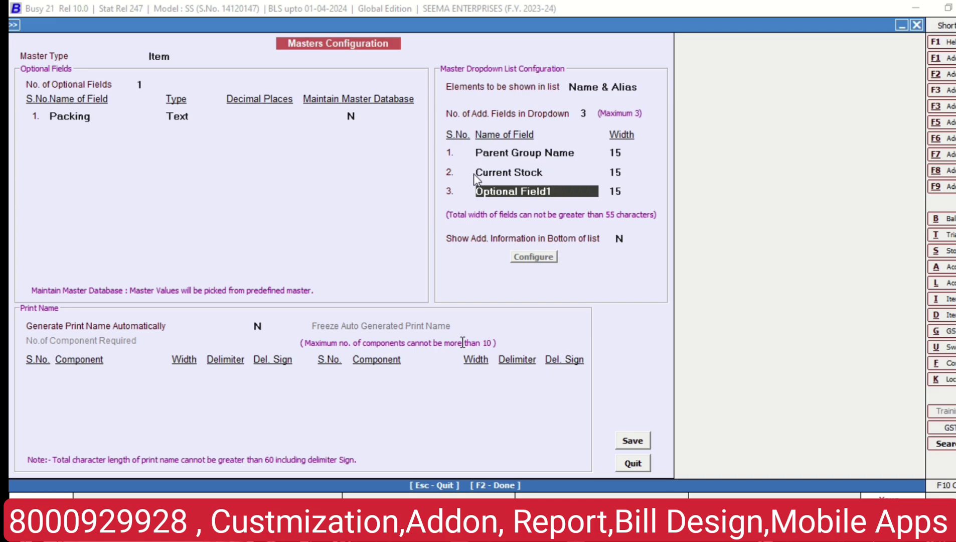
# Step: Clear the third additional dropdown field and look through the fields available for it
pyautogui.moveTo(553, 192); pyautogui.dragTo(396, 198)
pyautogui.press('BackSpace')
pyautogui.press('Down')
pyautogui.press('Down')
pyautogui.press('Down')
pyautogui.press('Down')
pyautogui.press('Down')
pyautogui.press('Down')
pyautogui.press('Down')
pyautogui.press('Down')
pyautogui.press('Down')
pyautogui.press('Down')
pyautogui.press('Up')
pyautogui.press('Up')
pyautogui.press('Up')
pyautogui.press('Up')
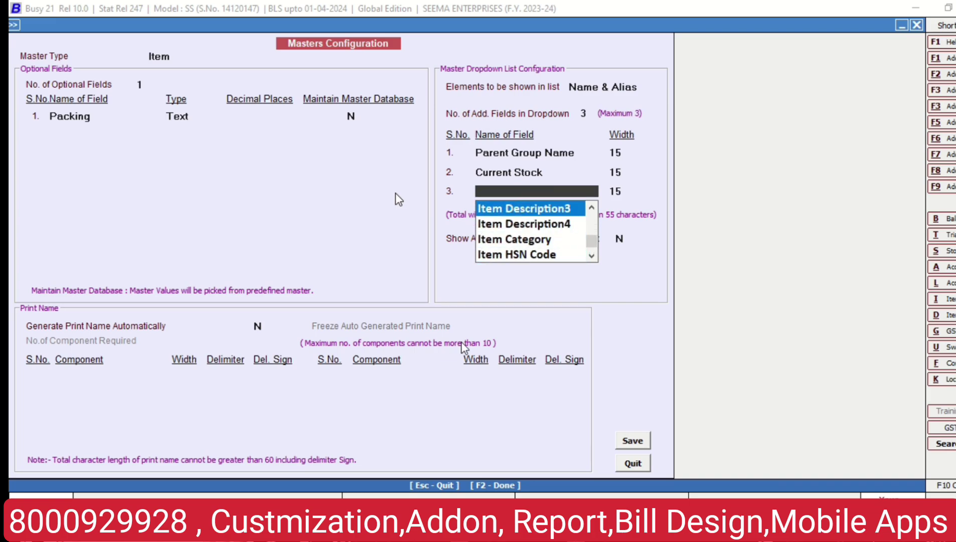
pyautogui.press('Down')
pyautogui.press('Down')
pyautogui.press('Down')
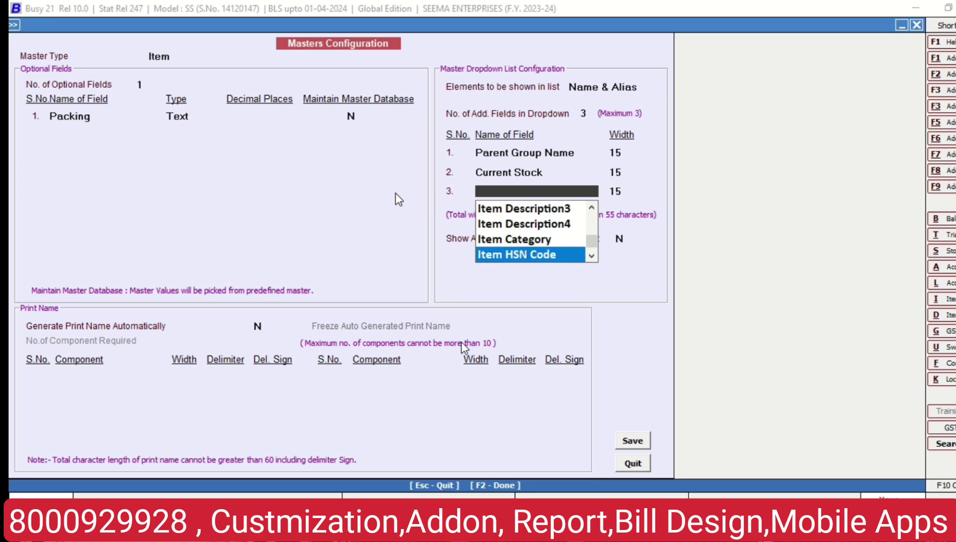
pyautogui.press('Down')
pyautogui.press('Up')
pyautogui.press('Up')
pyautogui.press('Up')
pyautogui.press('Up')
pyautogui.press('Up')
pyautogui.press('Up')
pyautogui.press('Up')
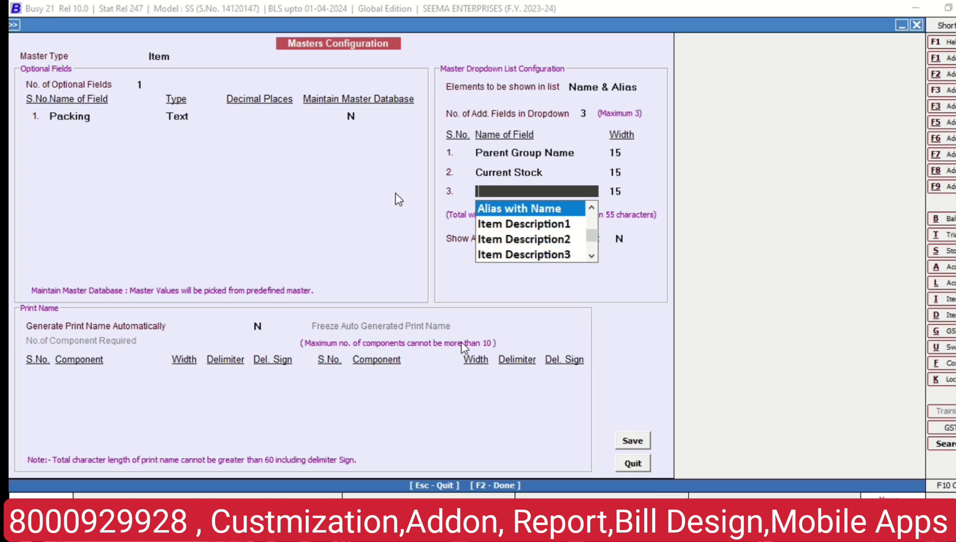
pyautogui.press('Up')
pyautogui.press('Up')
pyautogui.press('Up')
pyautogui.press('Up')
pyautogui.press('Up')
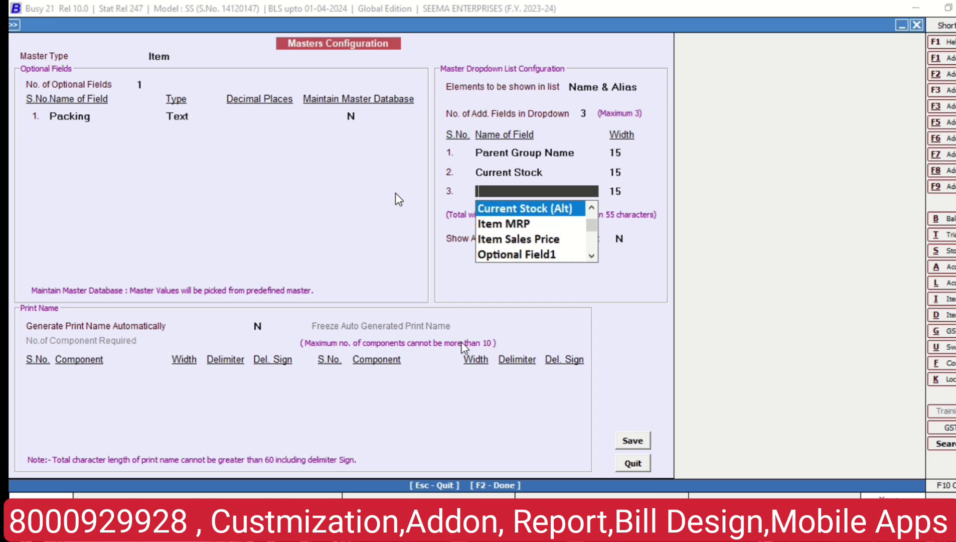
pyautogui.press('Up')
pyautogui.press('Up')
pyautogui.press('Up')
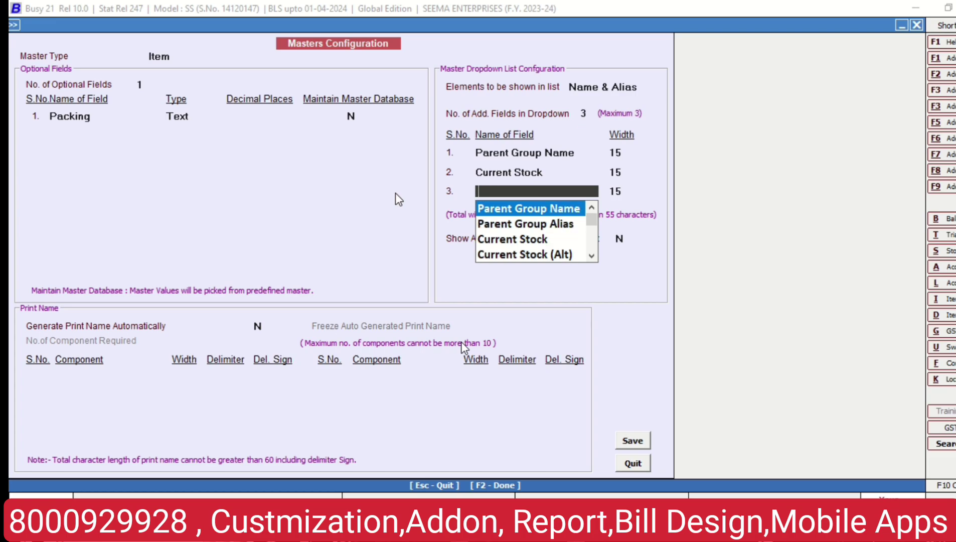
# Step: Set the third additional dropdown field to Optional Field1, then save and close the item masters configuration
pyautogui.press('Down')
pyautogui.press('Down')
pyautogui.press('Down')
pyautogui.press('Down')
pyautogui.press('Down')
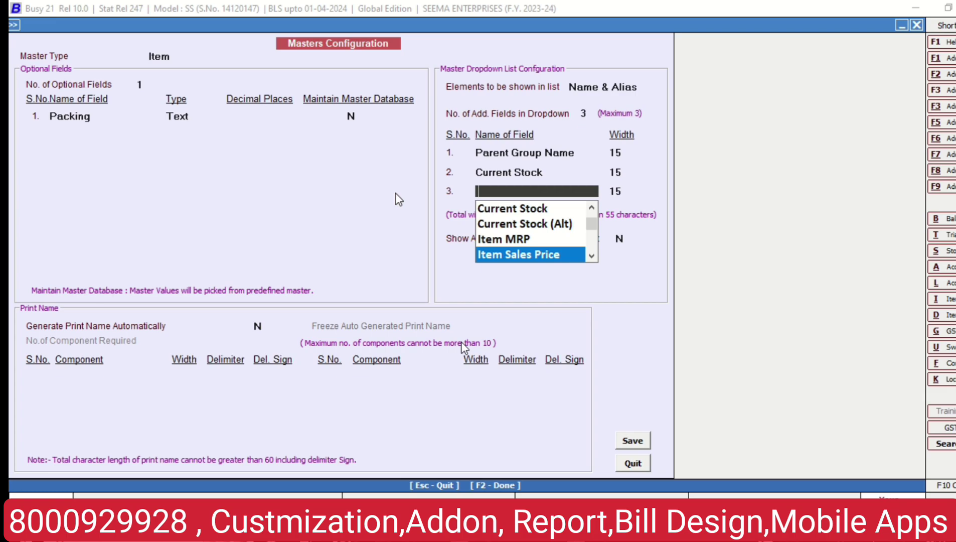
pyautogui.press('Down')
pyautogui.press('Down')
pyautogui.press('Down')
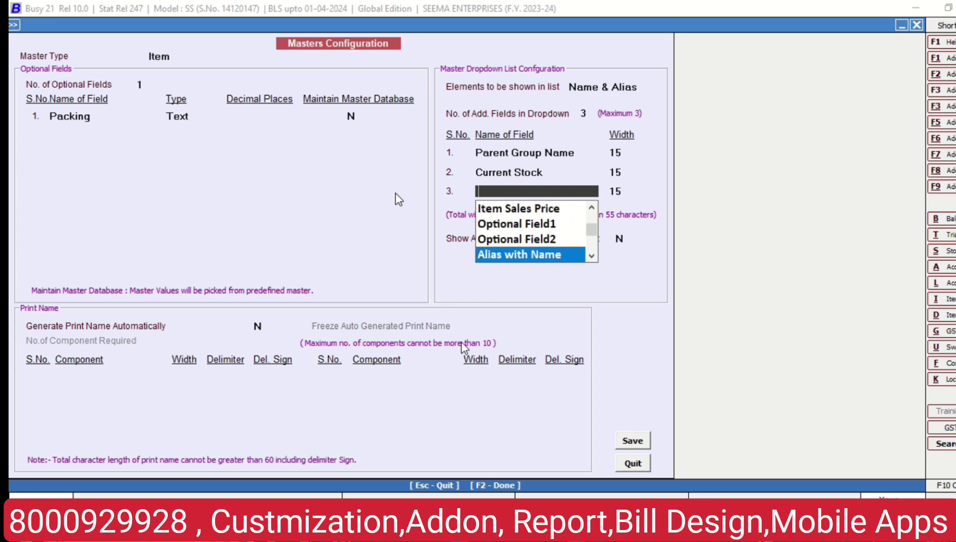
pyautogui.press('Up')
pyautogui.press('Up')
pyautogui.press('Return')
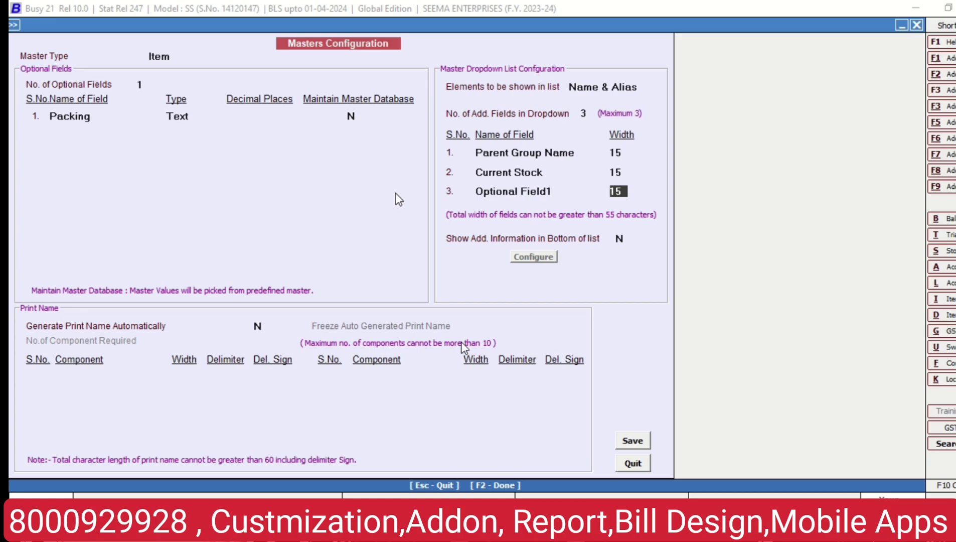
pyautogui.click(646, 443)
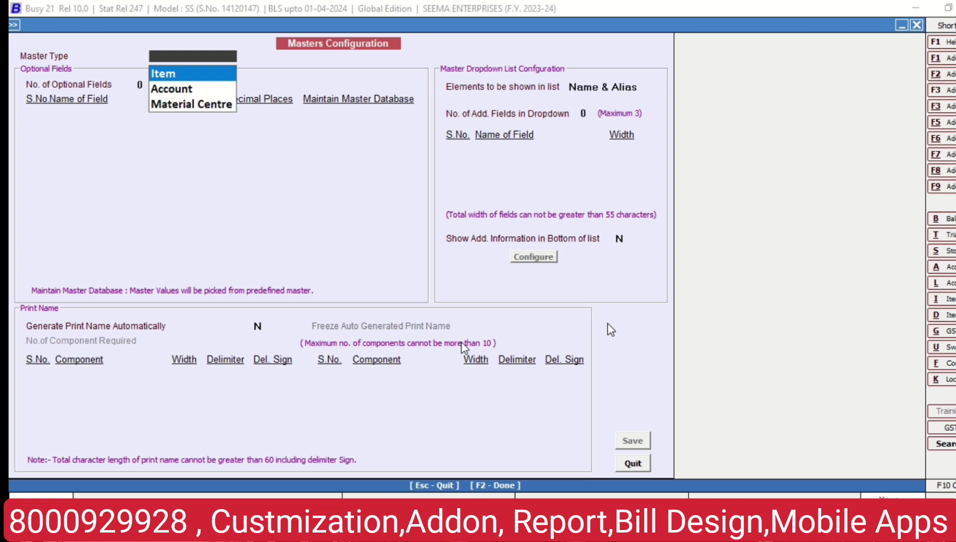
pyautogui.press('Return')
pyautogui.press('Escape')
pyautogui.press('Escape')
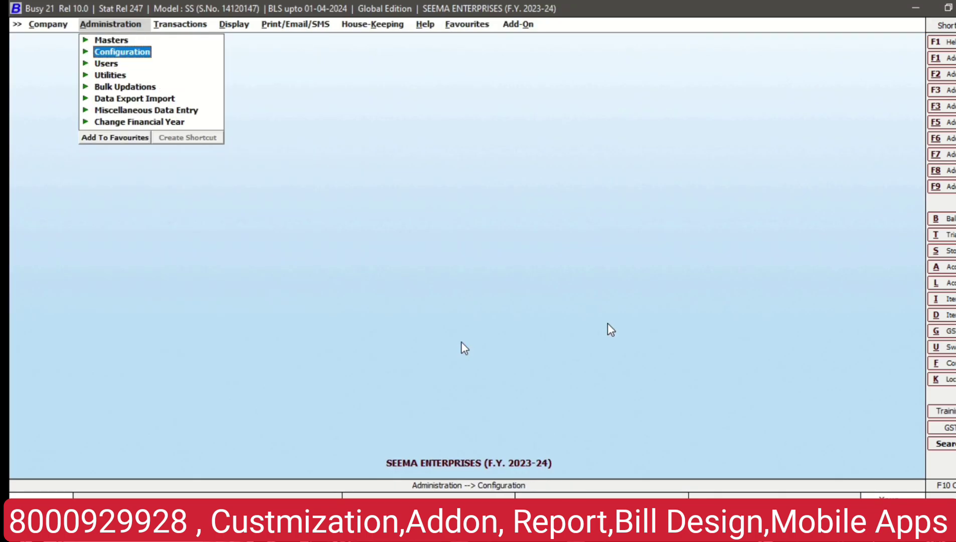
# Step: Open the standard invoice and document printing configuration for the Sales Invoice
pyautogui.press('Right')
pyautogui.press('Left')
pyautogui.press('Down')
pyautogui.press('Down')
pyautogui.press('Down')
pyautogui.press('Down')
pyautogui.press('Down')
pyautogui.press('Down')
pyautogui.press('Down')
pyautogui.press('Down')
pyautogui.press('Up')
pyautogui.press('Up')
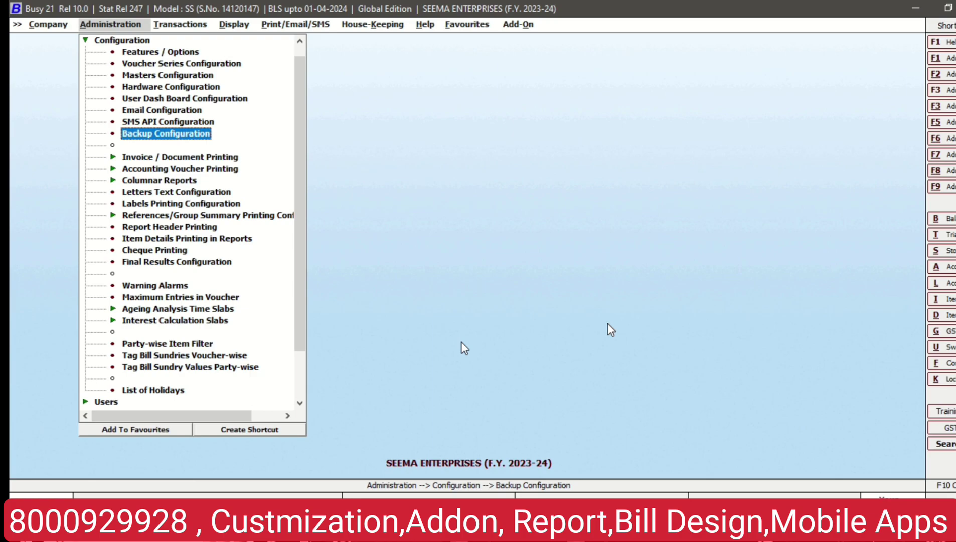
pyautogui.press('Down')
pyautogui.press('Up')
pyautogui.press('Up')
pyautogui.press('Up')
pyautogui.press('Up')
pyautogui.press('Up')
pyautogui.press('Up')
pyautogui.press('Up')
pyautogui.press('Down')
pyautogui.press('Down')
pyautogui.press('Down')
pyautogui.press('Down')
pyautogui.press('Down')
pyautogui.press('Down')
pyautogui.press('Down')
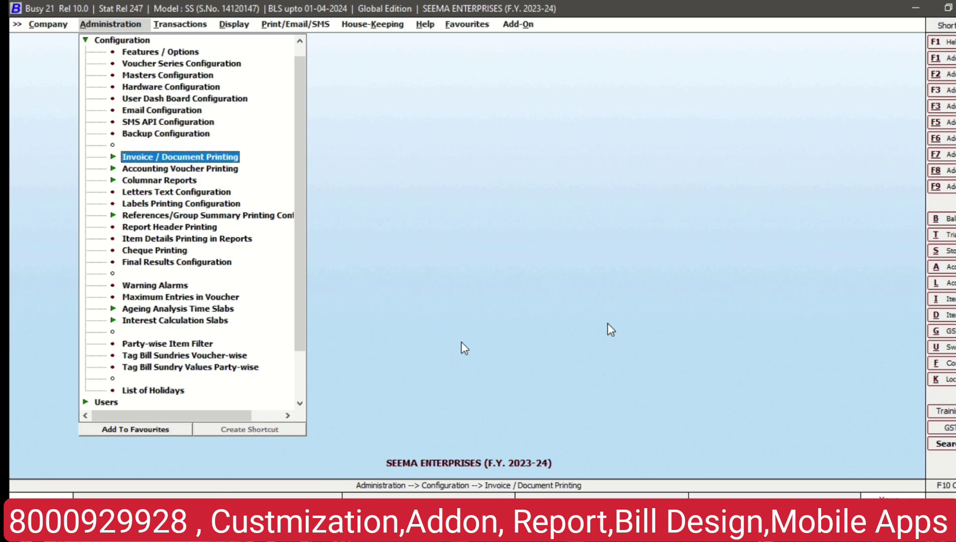
pyautogui.press('Return')
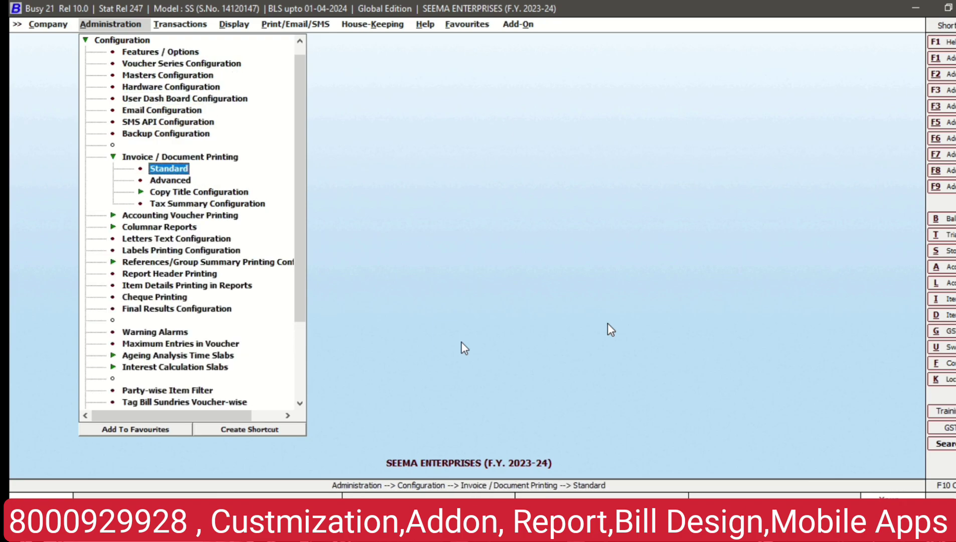
pyautogui.press('Return')
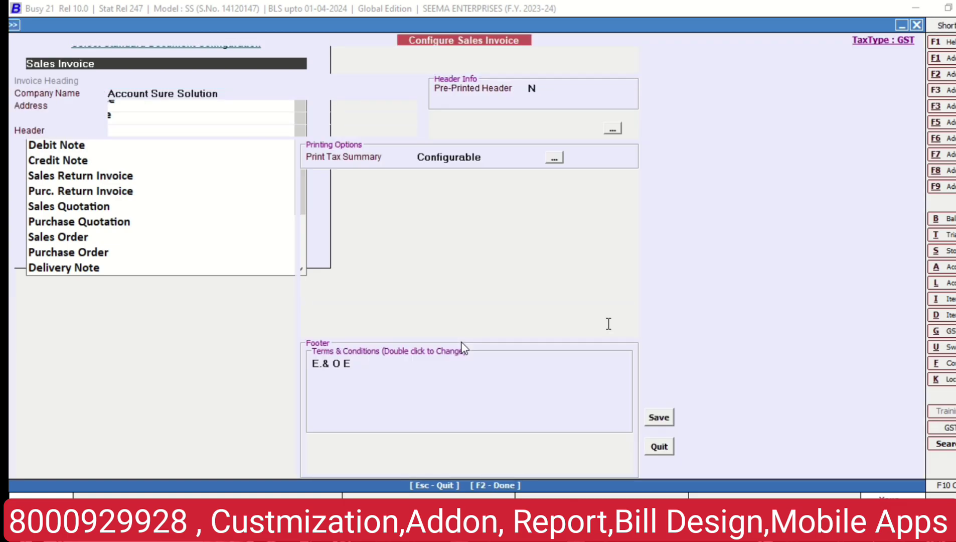
# Step: Check the Item Opt. Field1 row in the self-configured body items of the Sales Invoice, then close the body configuration
pyautogui.click(612, 131)
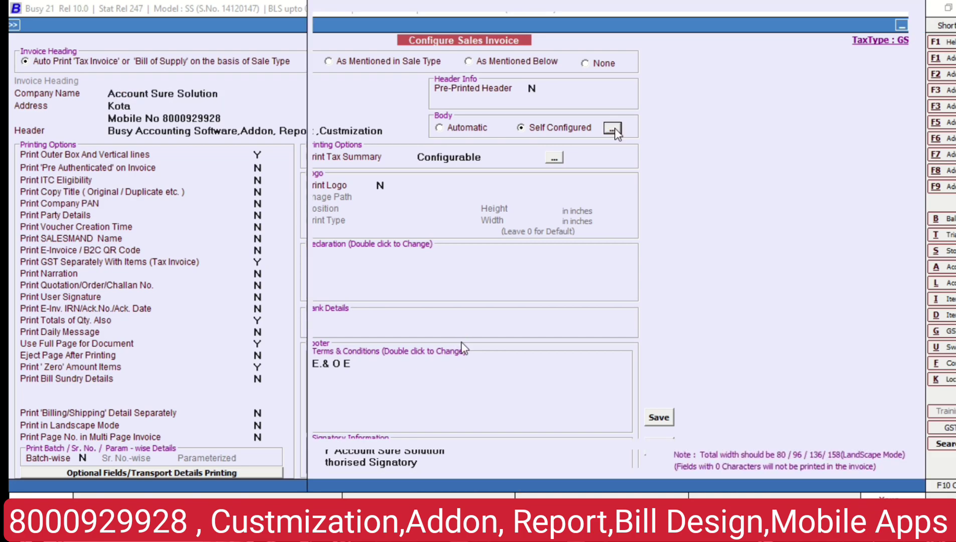
pyautogui.click(357, 226)
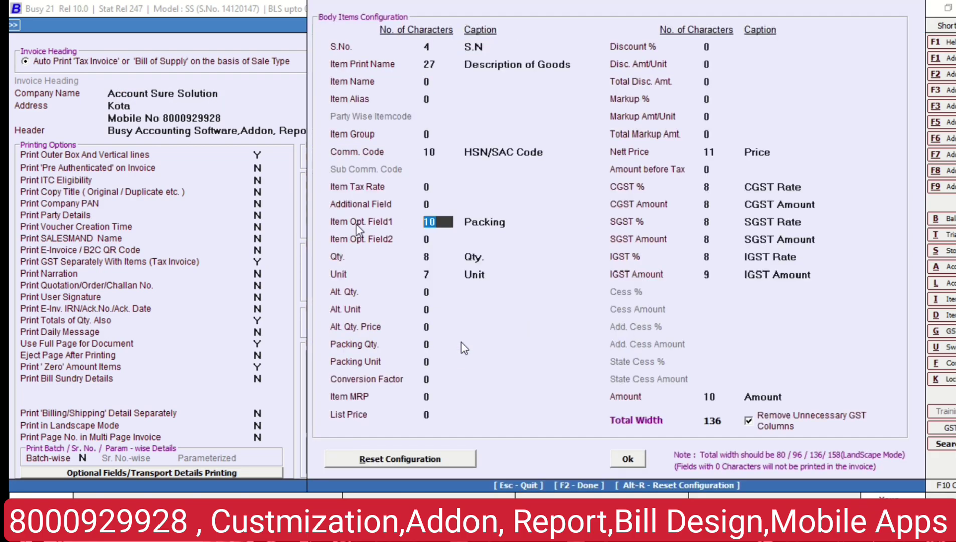
pyautogui.click(447, 223)
pyautogui.click(637, 459)
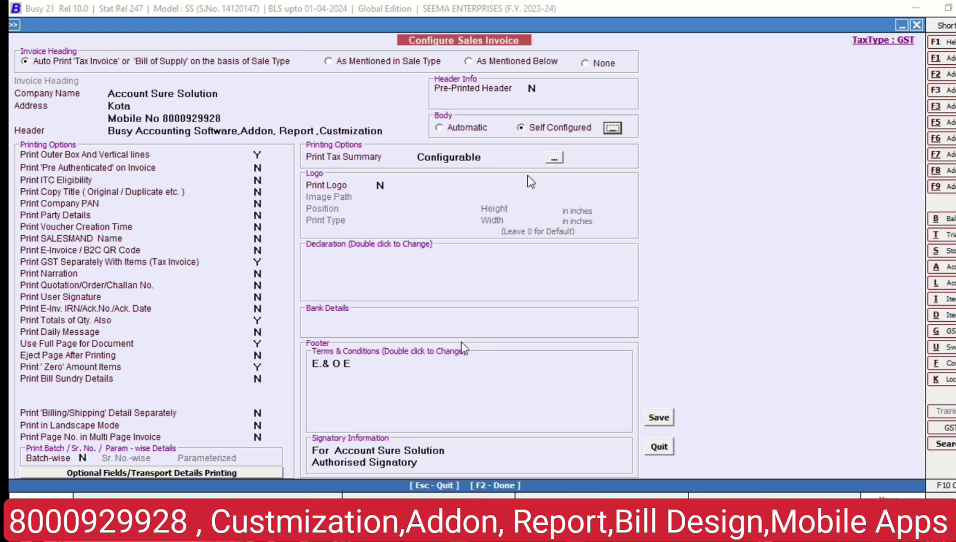
# Step: Review the character count and caption of Item Opt. Field1 in the invoice body, then accept them and save the Sales Invoice configuration
pyautogui.click(613, 127)
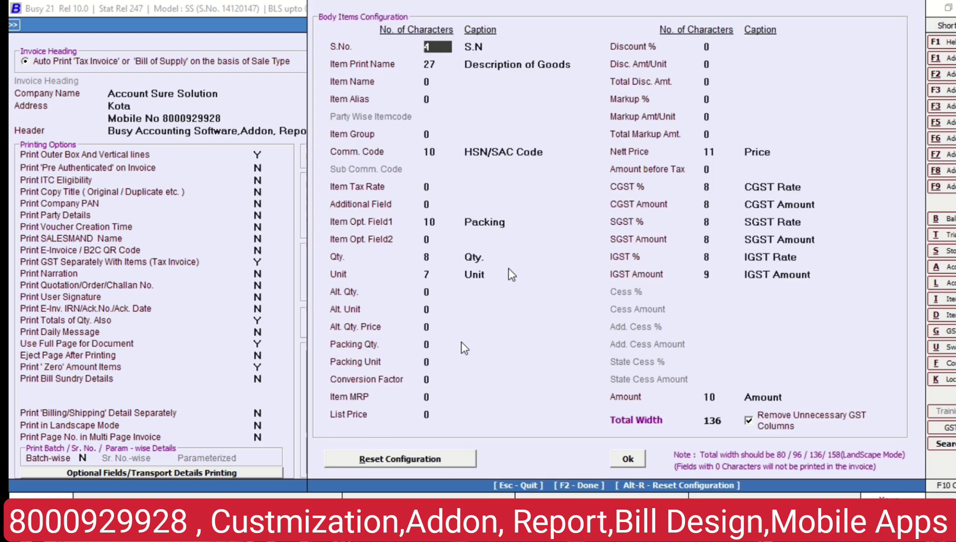
pyautogui.click(437, 222)
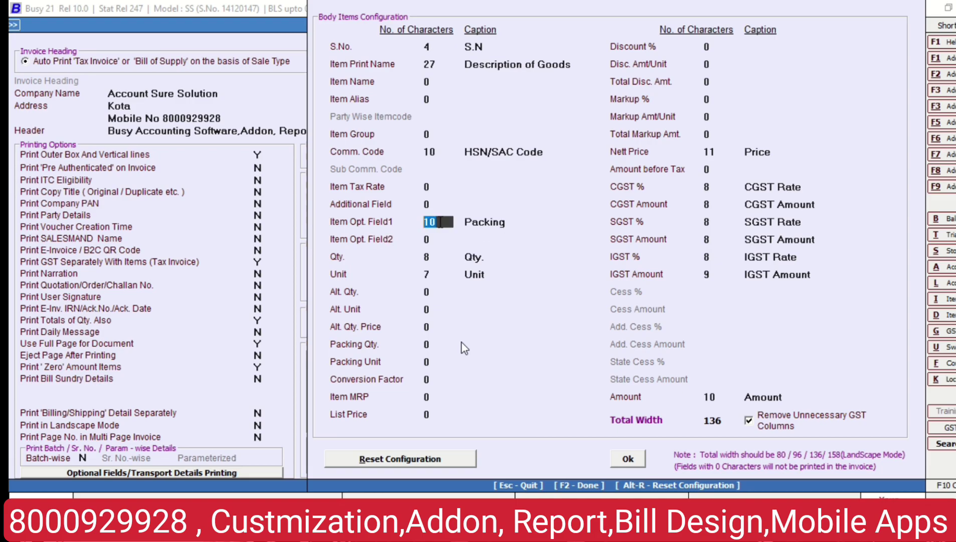
pyautogui.click(492, 222)
pyautogui.doubleClick(492, 222)
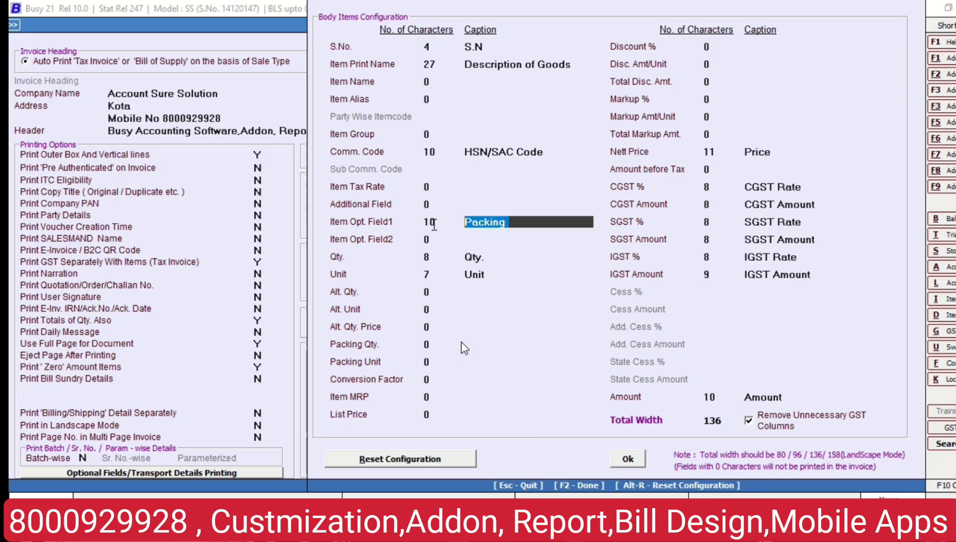
pyautogui.click(628, 458)
pyautogui.click(667, 417)
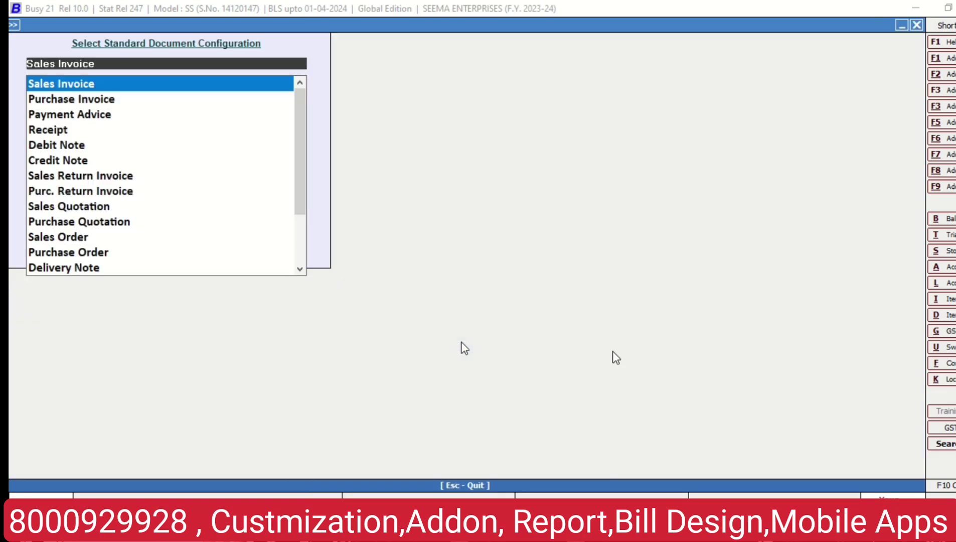
# Step: Leave the document configuration and open the 02-01-2024 sales voucher containing Shanti Amla 200 Ml for modification
pyautogui.press('Escape')
pyautogui.press('Right')
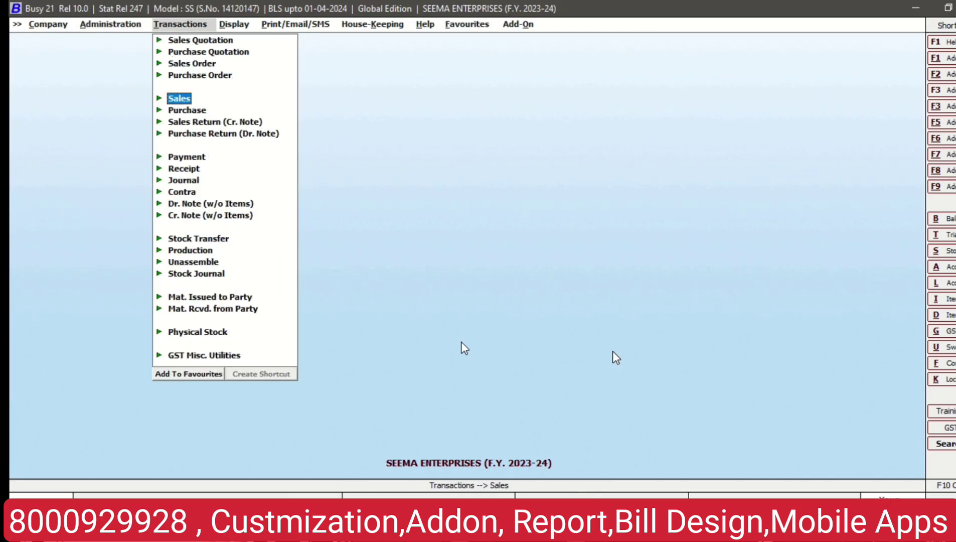
pyautogui.press('Return')
pyautogui.press('Down')
pyautogui.press('Return')
pyautogui.press('Return')
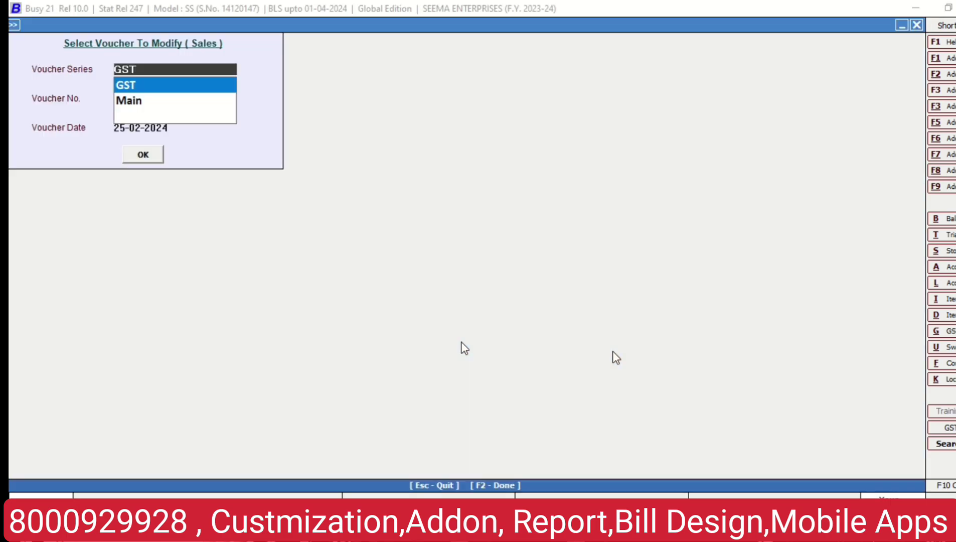
pyautogui.press('Return')
pyautogui.press('Return')
pyautogui.press('Return')
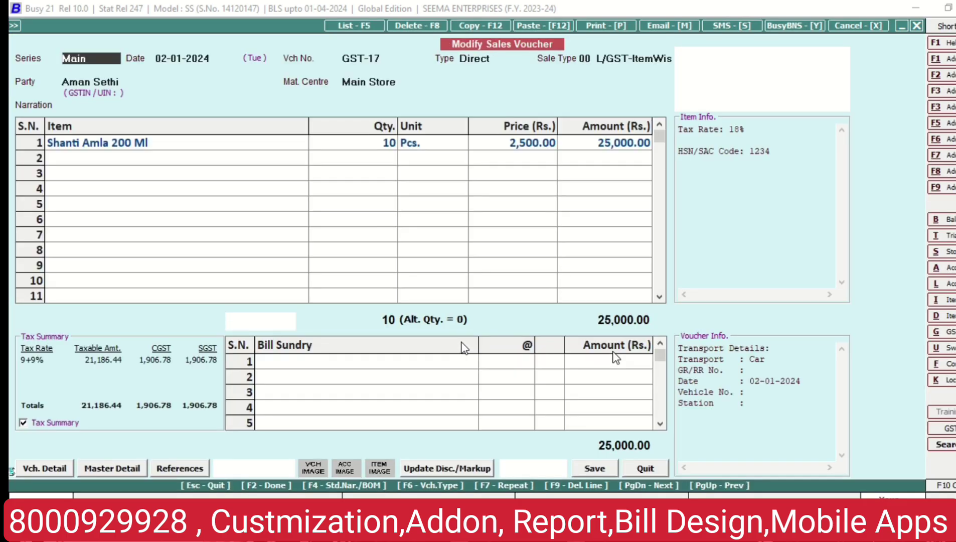
# Step: Generate the invoice for the open sales voucher using the STANDARD printing format
pyautogui.hotkey('alt', 'p')
pyautogui.press('Escape')
pyautogui.hotkey('alt', 'p')
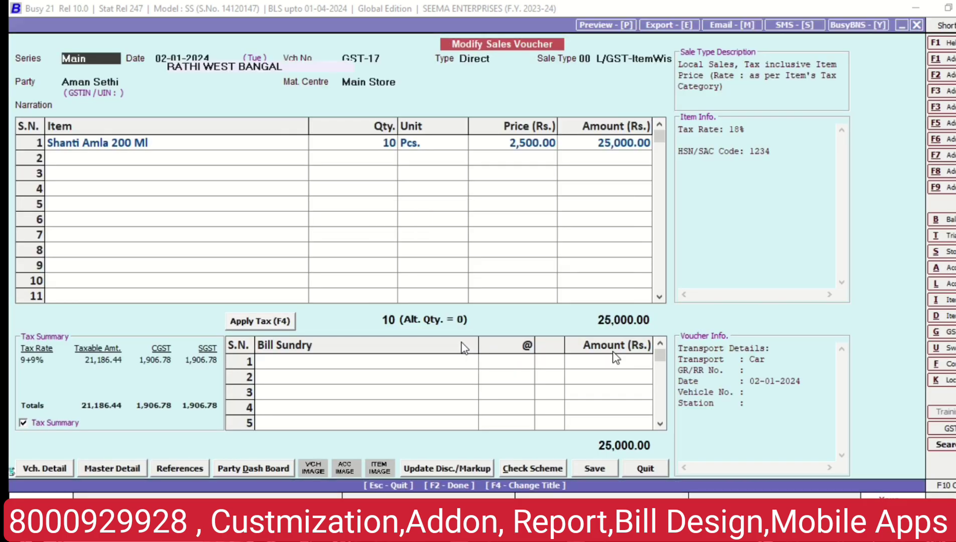
pyautogui.write('st')
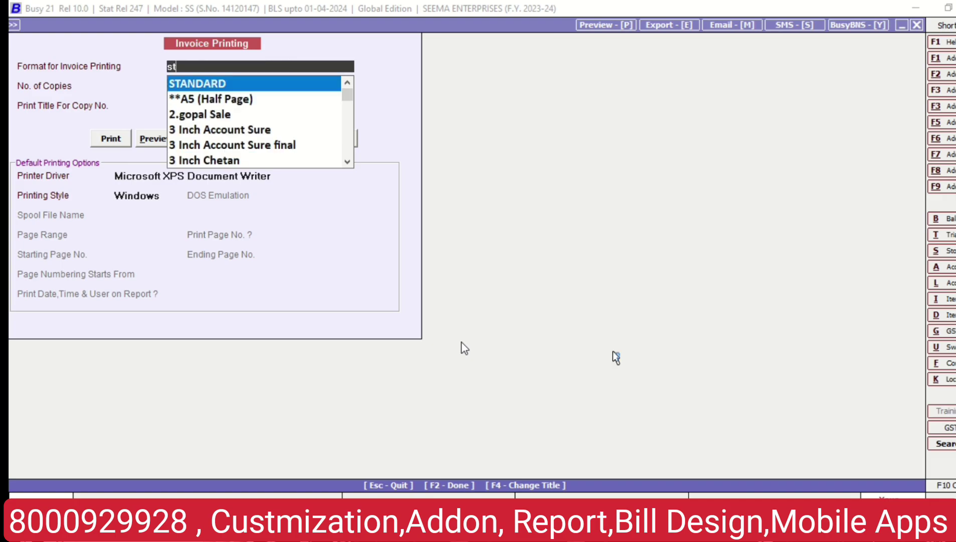
pyautogui.press('Return')
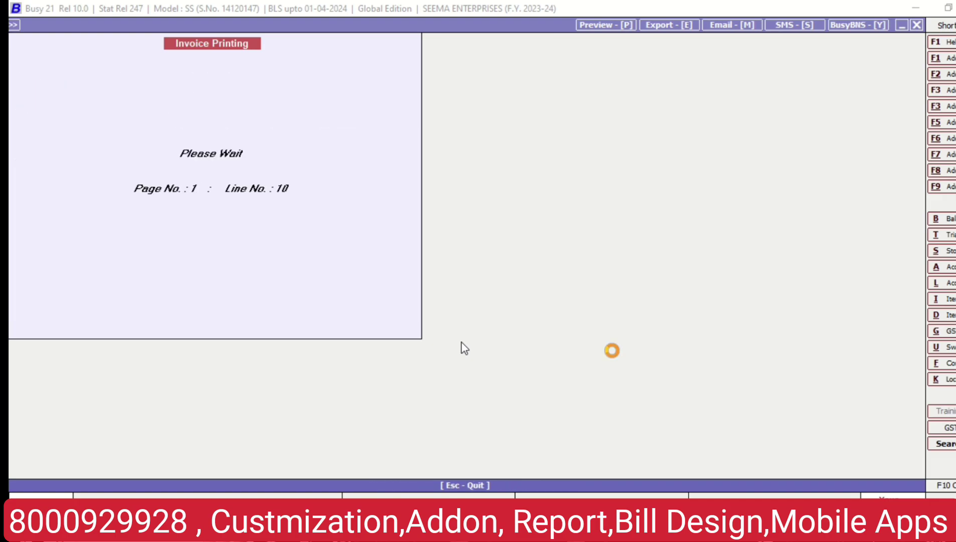